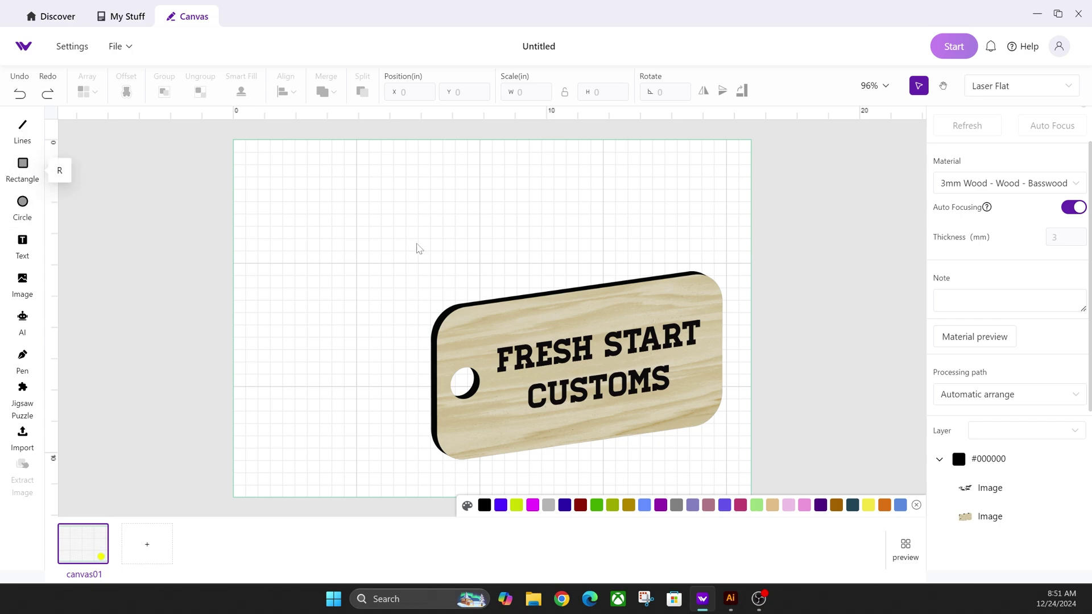
# Draw a rectangle and a small circle, sizing the circle to 0.2 × 0.2 in.
pyautogui.click(24, 168)
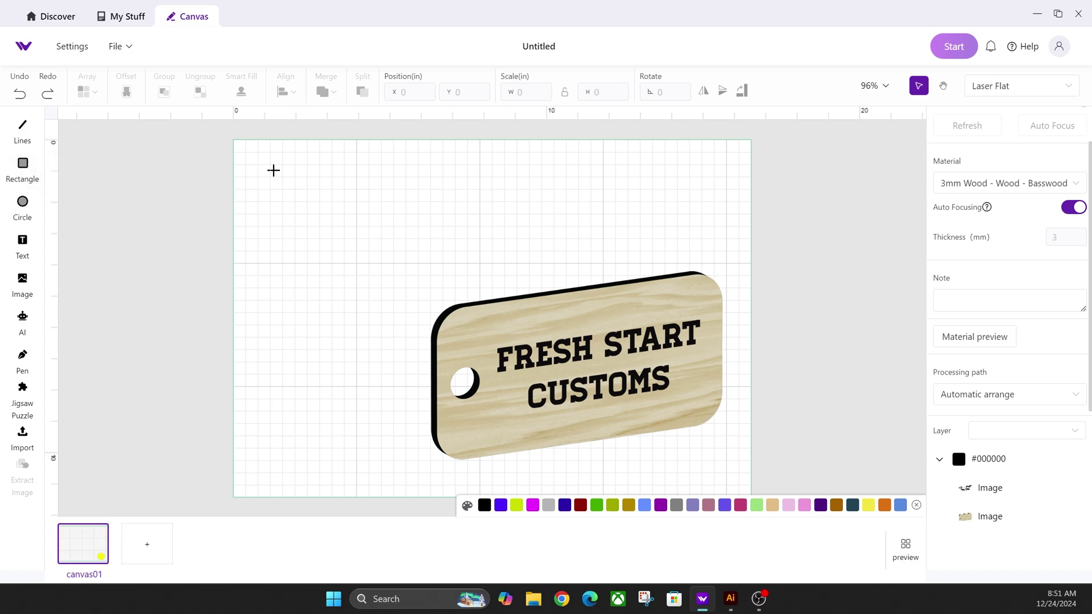
pyautogui.moveTo(273, 171); pyautogui.dragTo(405, 227)
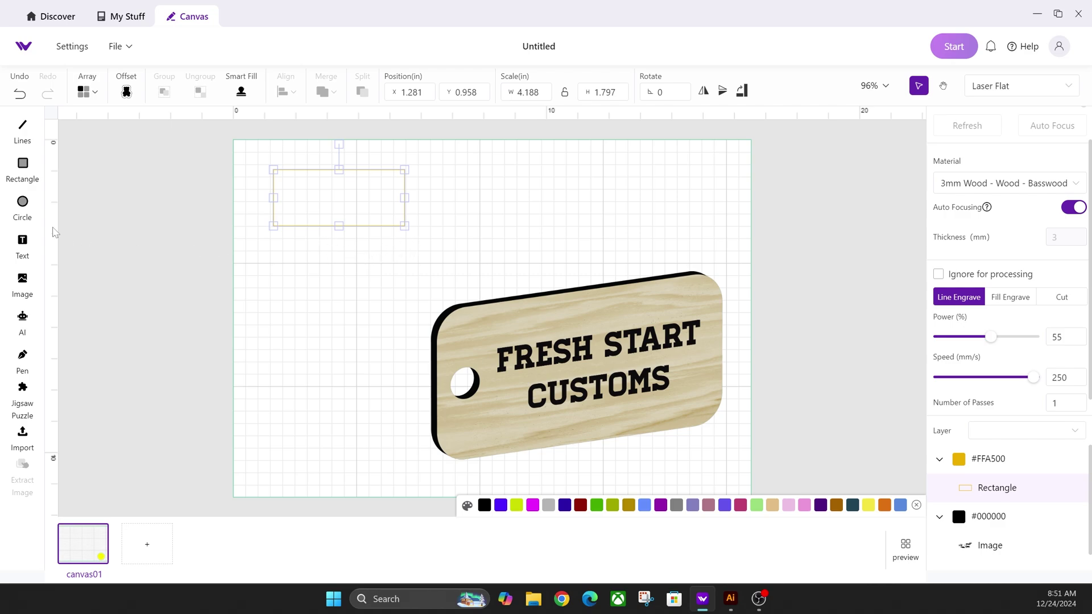
pyautogui.click(23, 204)
pyautogui.moveTo(267, 241)
pyautogui.mouseDown()
pyautogui.moveTo(289, 260)
pyautogui.moveTo(283, 253)
pyautogui.mouseUp()
pyautogui.click(532, 92)
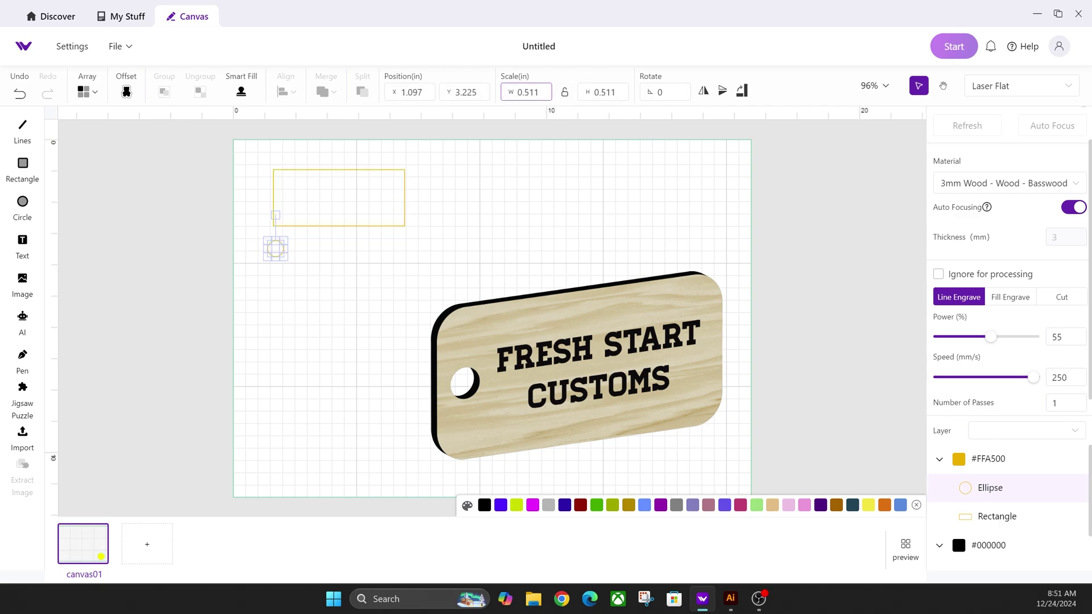
pyautogui.hotkey('shift', 'End')
pyautogui.write('2')
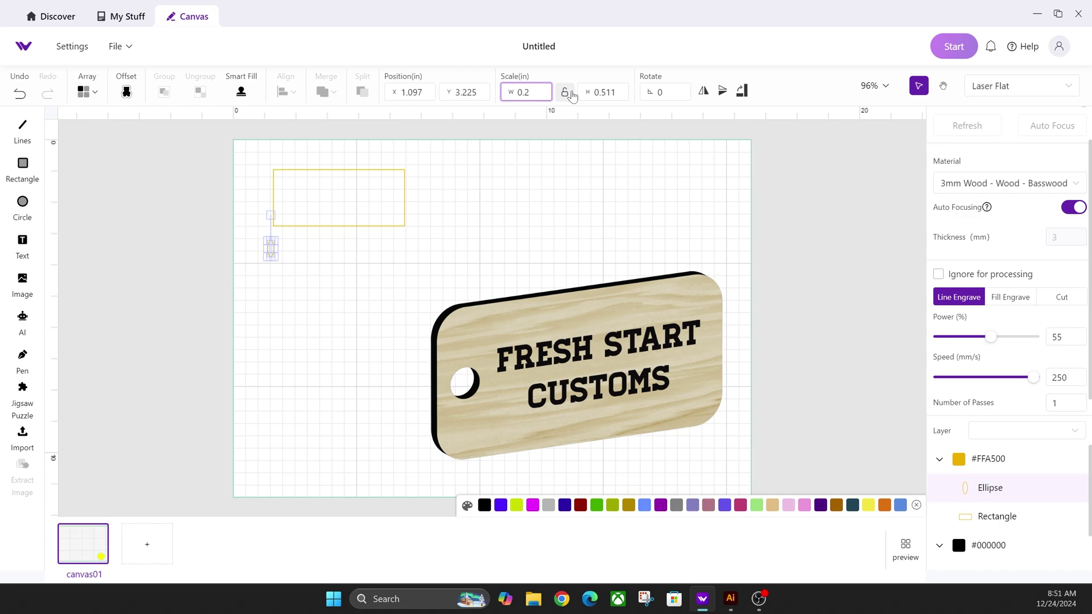
pyautogui.click(600, 92)
pyautogui.hotkey('shift', 'End')
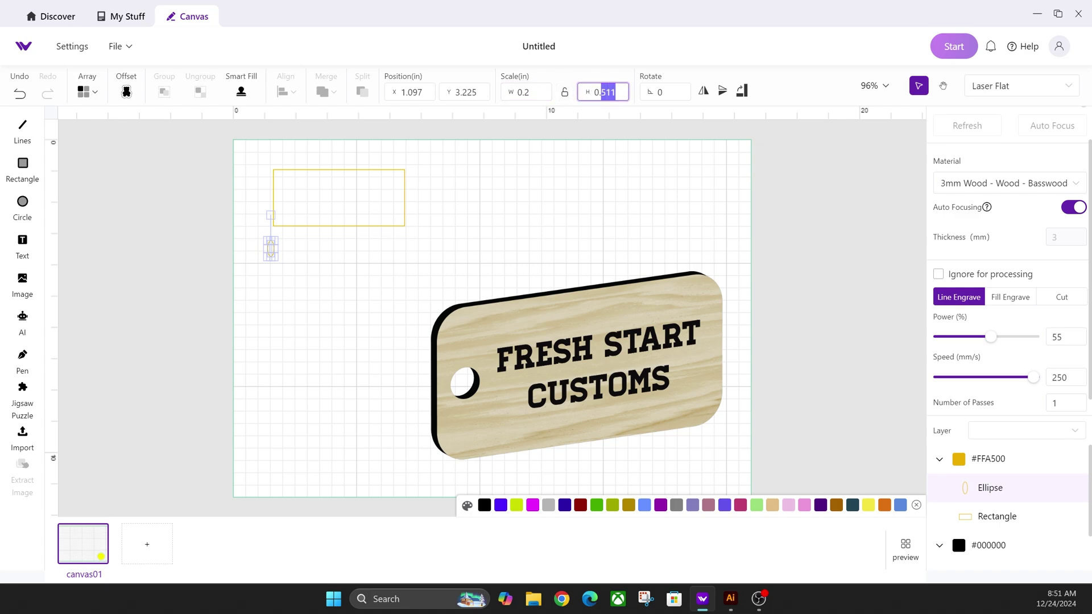
pyautogui.write('2')
# Move the circle into the rectangle's left end and shrink the rectangle to about 2.47 × 1.06 in.
pyautogui.click(282, 257)
pyautogui.moveTo(271, 244); pyautogui.dragTo(282, 198)
pyautogui.click(404, 200)
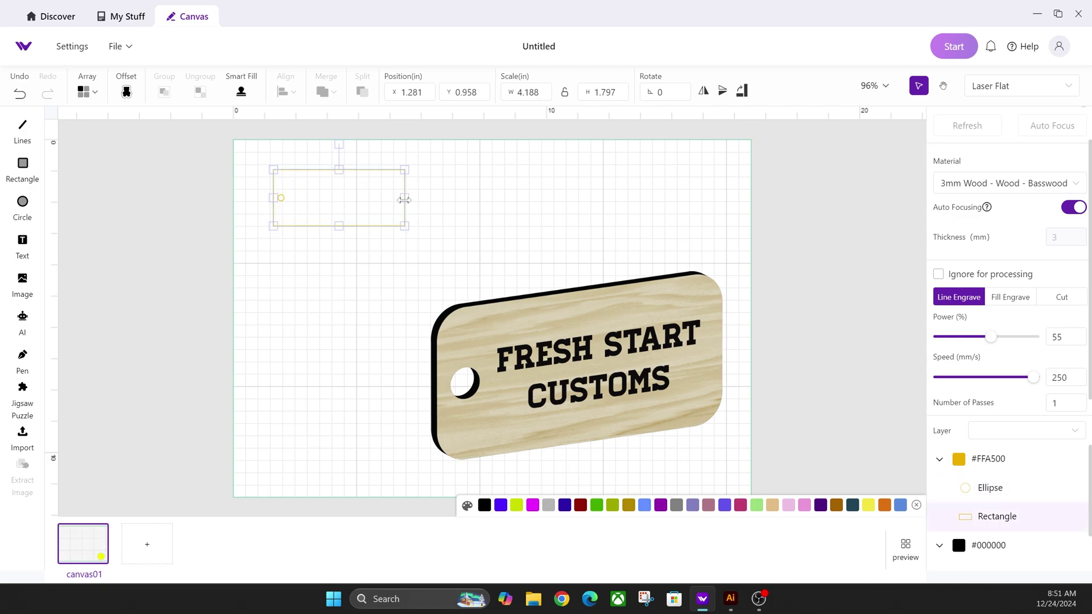
pyautogui.moveTo(401, 226); pyautogui.dragTo(312, 202)
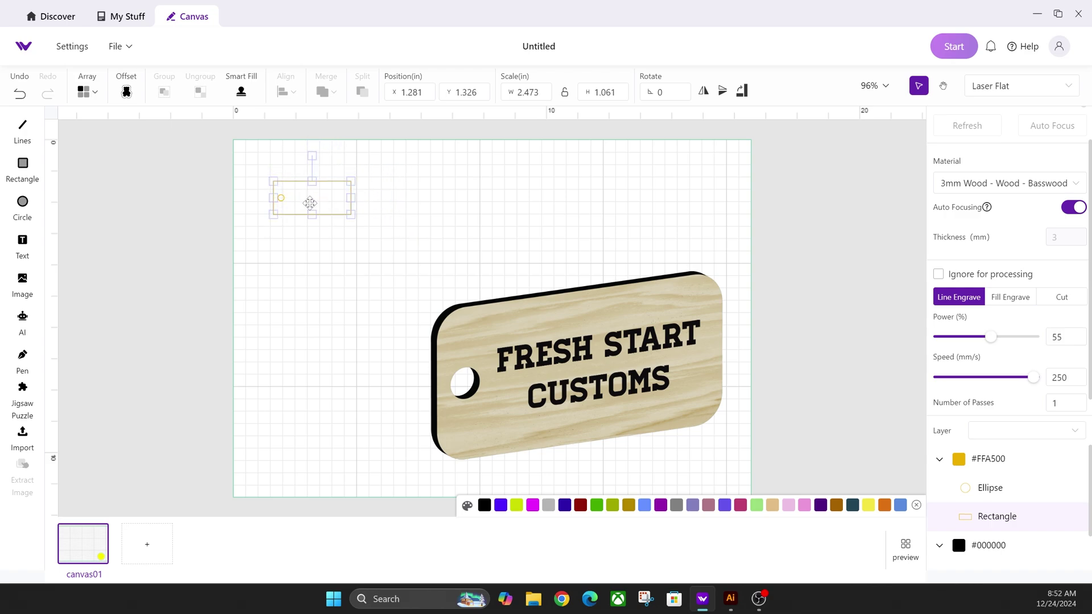
pyautogui.click(314, 253)
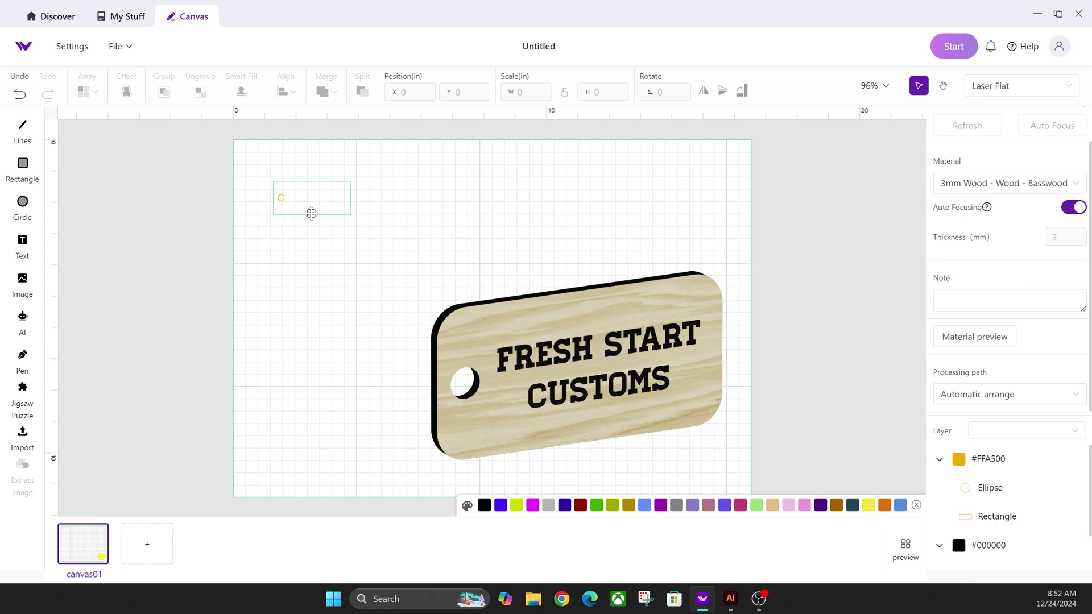
# Subtract the small circle from the rectangle with Merge > Subtract, then reposition and zoom in.
pyautogui.moveTo(357, 239); pyautogui.dragTo(272, 179)
pyautogui.click(335, 92)
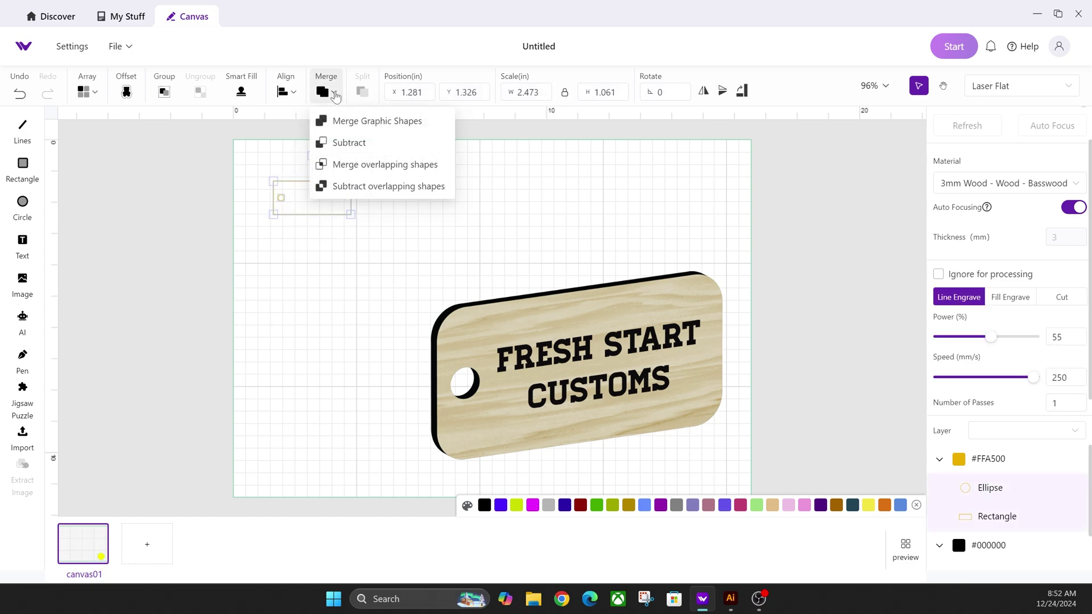
pyautogui.click(348, 148)
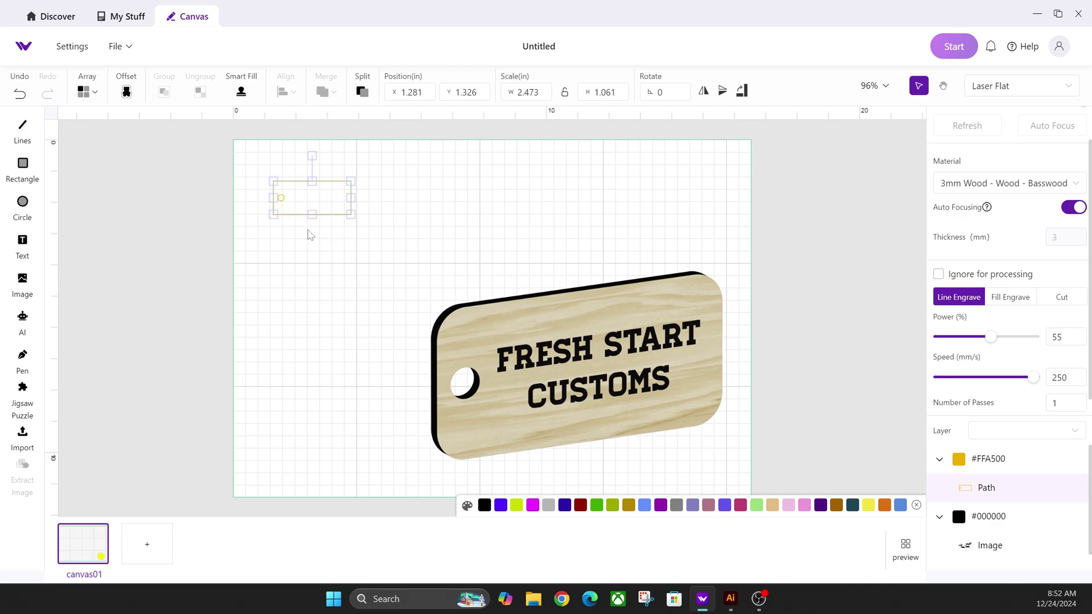
pyautogui.moveTo(308, 198)
pyautogui.mouseDown()
pyautogui.moveTo(301, 204)
pyautogui.moveTo(316, 192)
pyautogui.mouseUp()
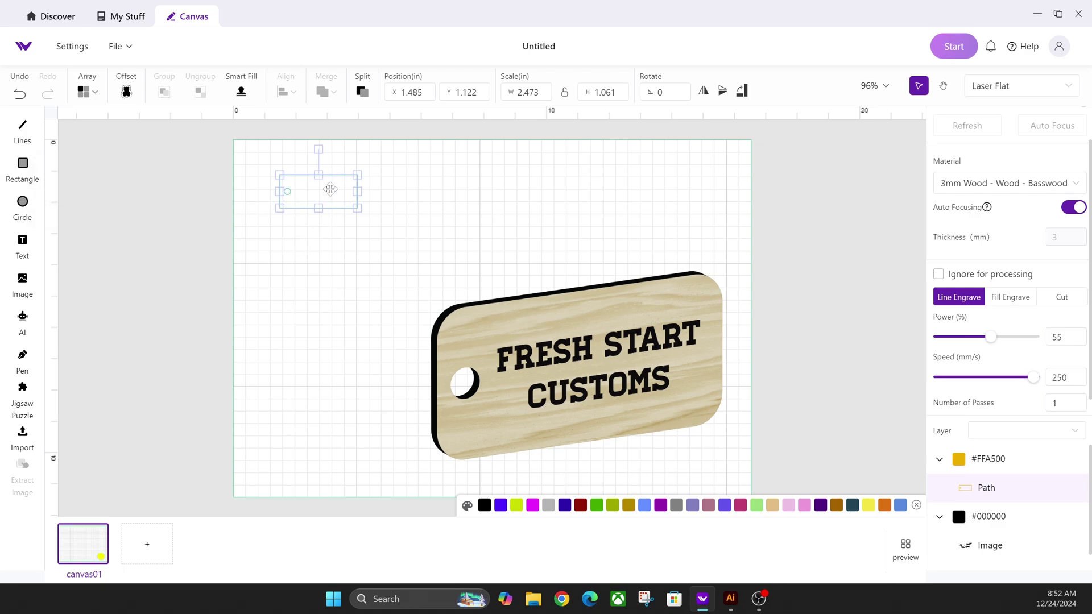
pyautogui.scroll(5, 317, 196)
pyautogui.scroll(3, 294, 201)
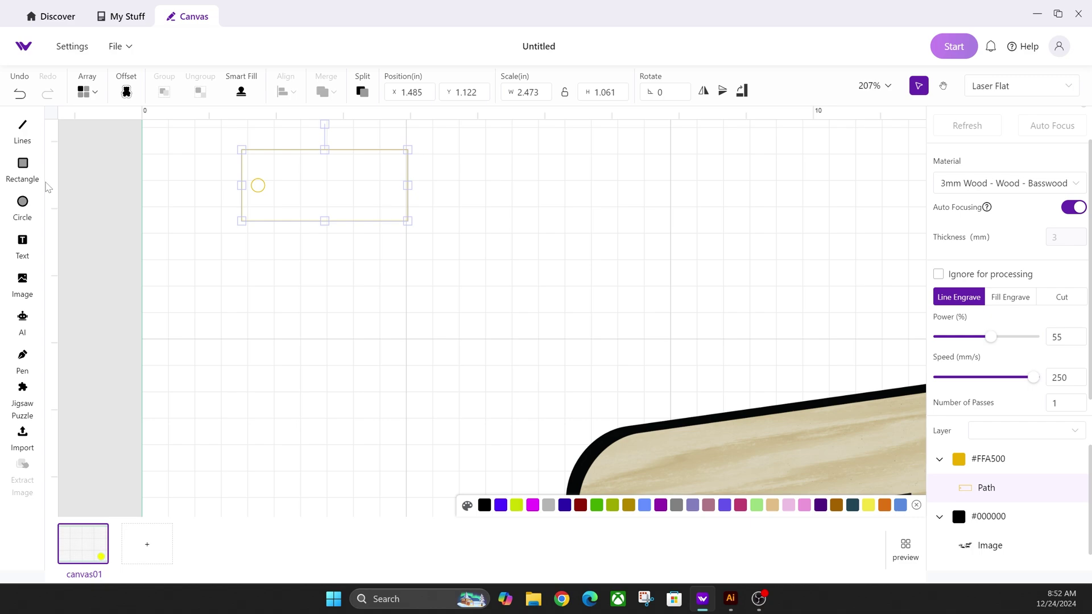
pyautogui.click(31, 249)
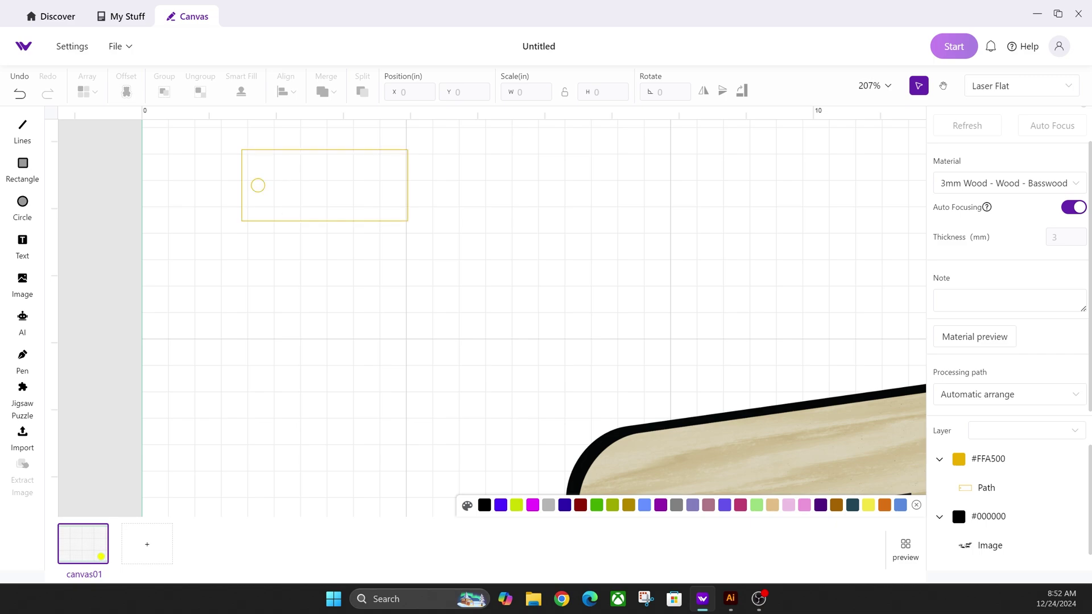
# Add text reading 'Fresh Start' and 'Customs' on two lines near the tag.
pyautogui.click(275, 267)
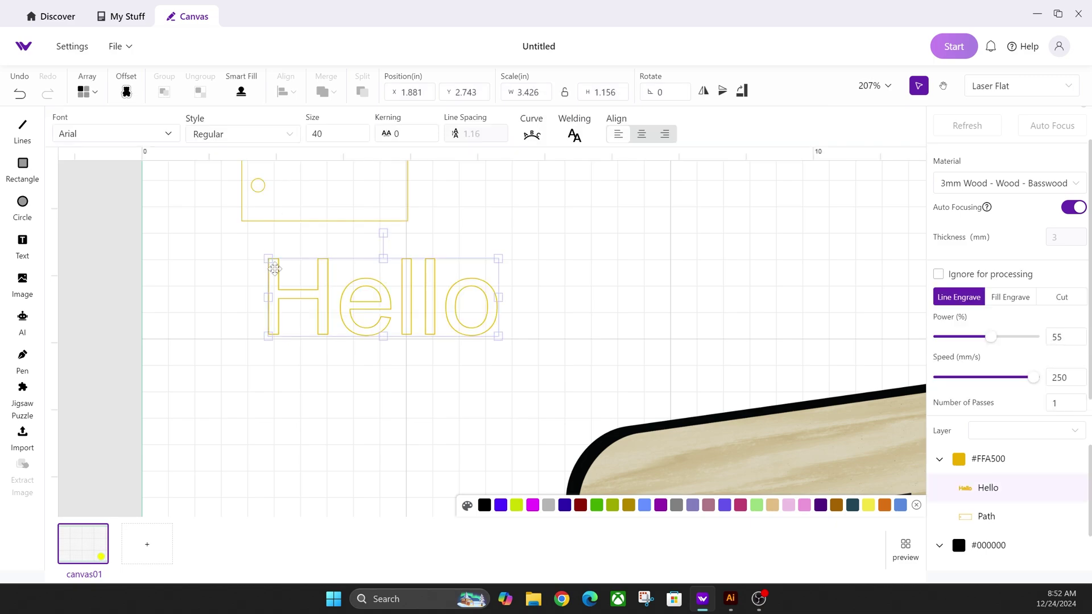
pyautogui.doubleClick(328, 296)
pyautogui.write('Fr')
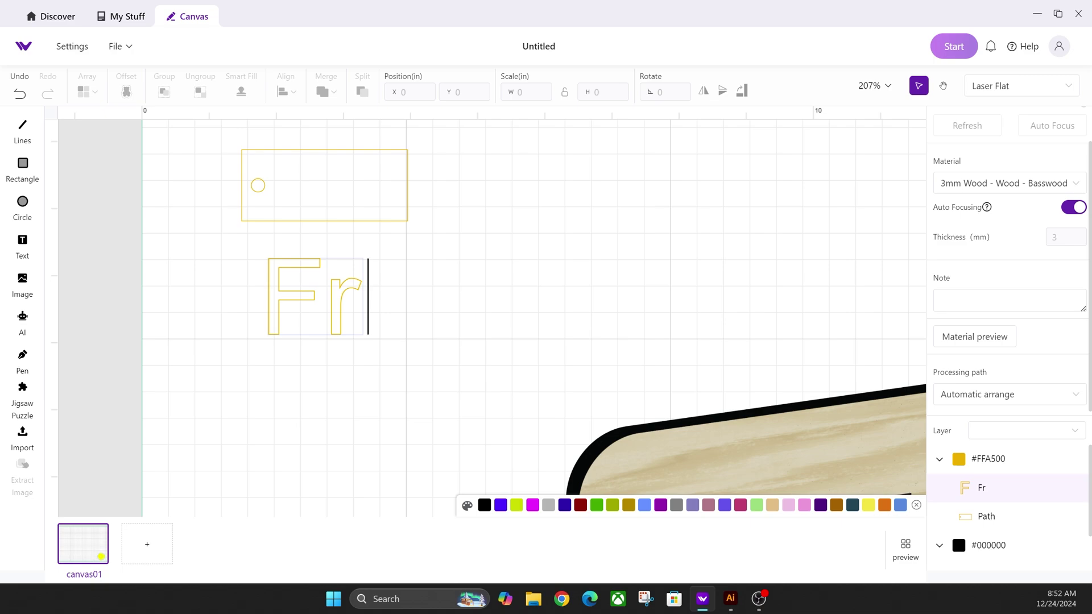
pyautogui.write('esh S')
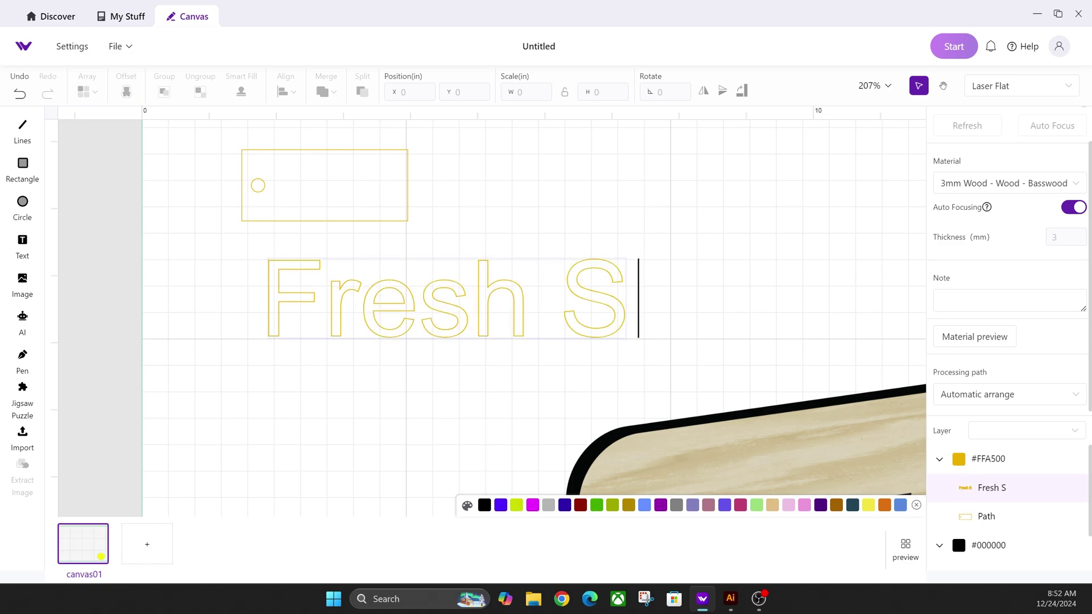
pyautogui.write('tart')
pyautogui.press('Return')
pyautogui.write('Customs')
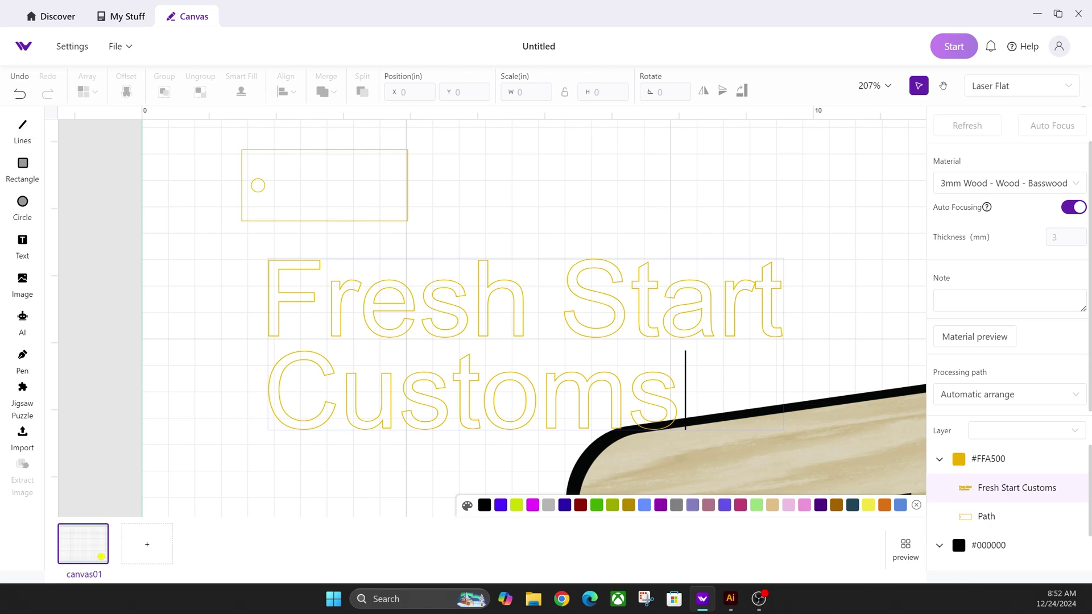
pyautogui.scroll(1, 415, 292)
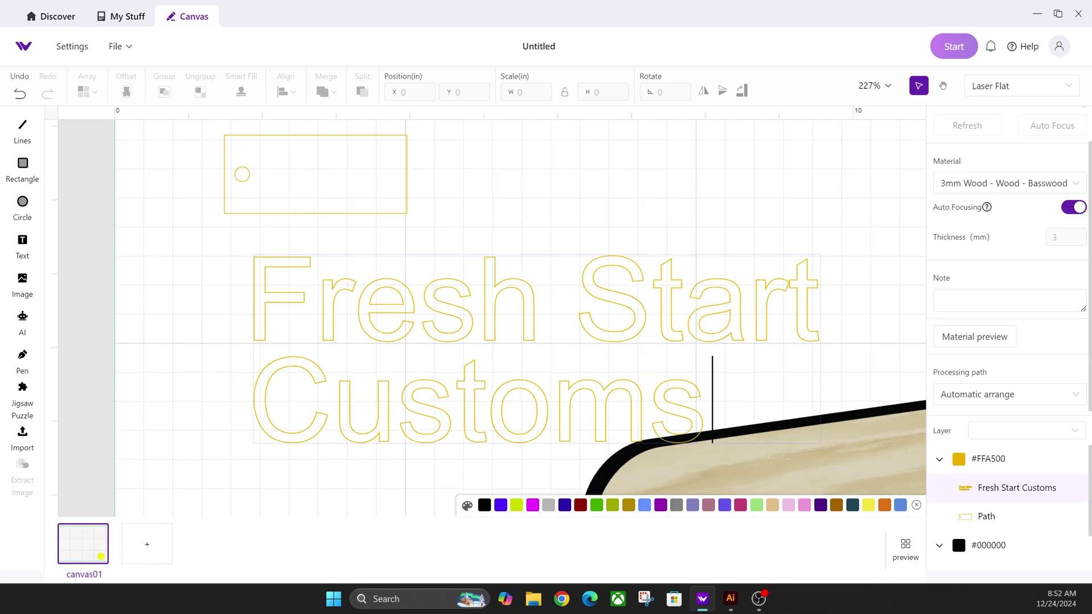
pyautogui.click(203, 255)
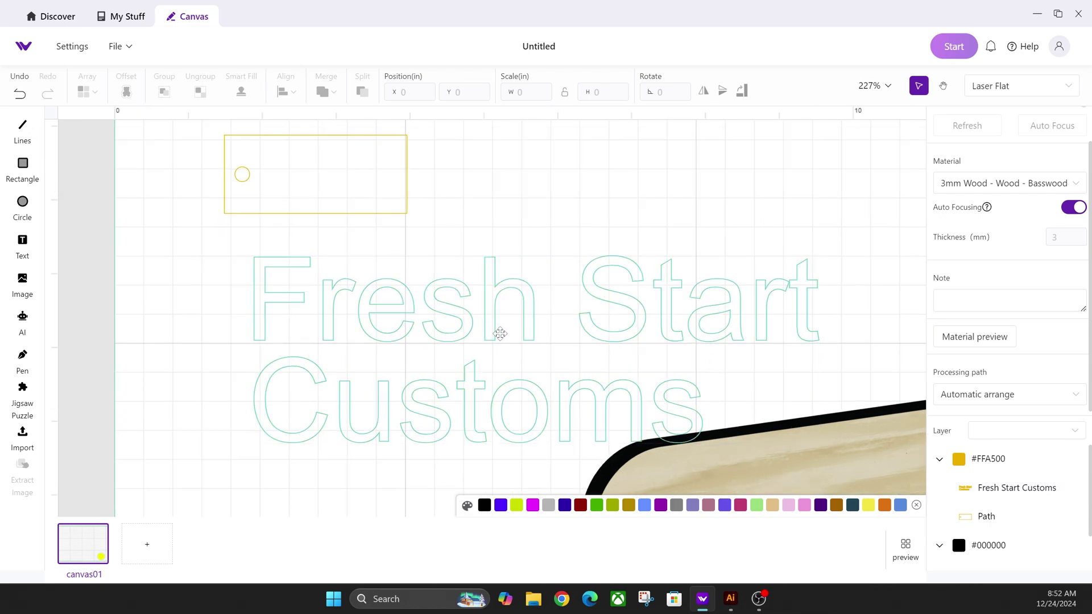
pyautogui.moveTo(500, 334); pyautogui.dragTo(428, 322)
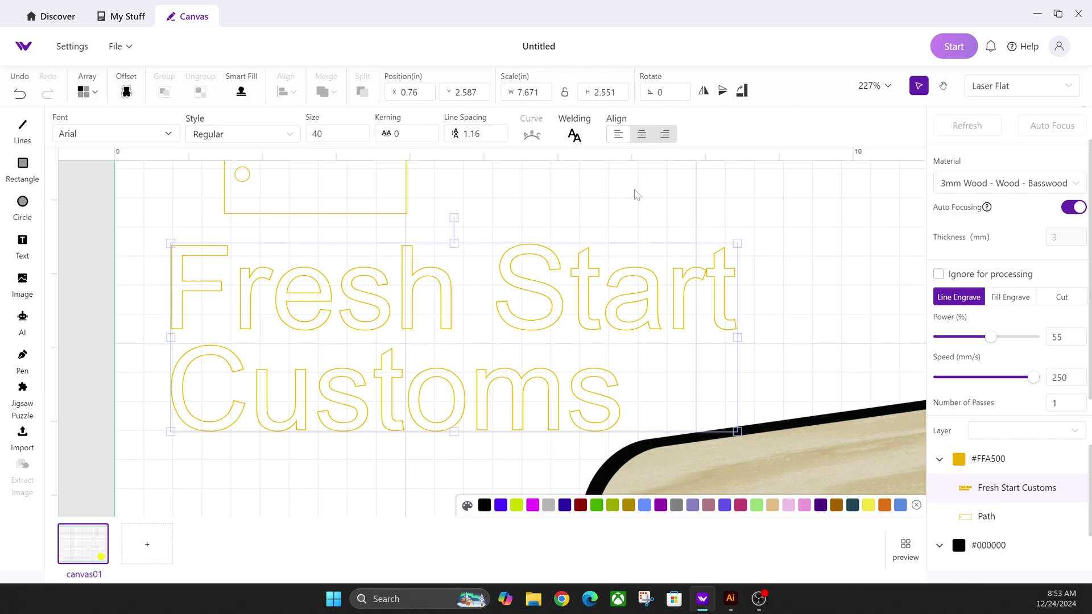
# Center-align the text, set it to Fill Engrave, and shrink it to size 9.7 inside the tag.
pyautogui.click(642, 139)
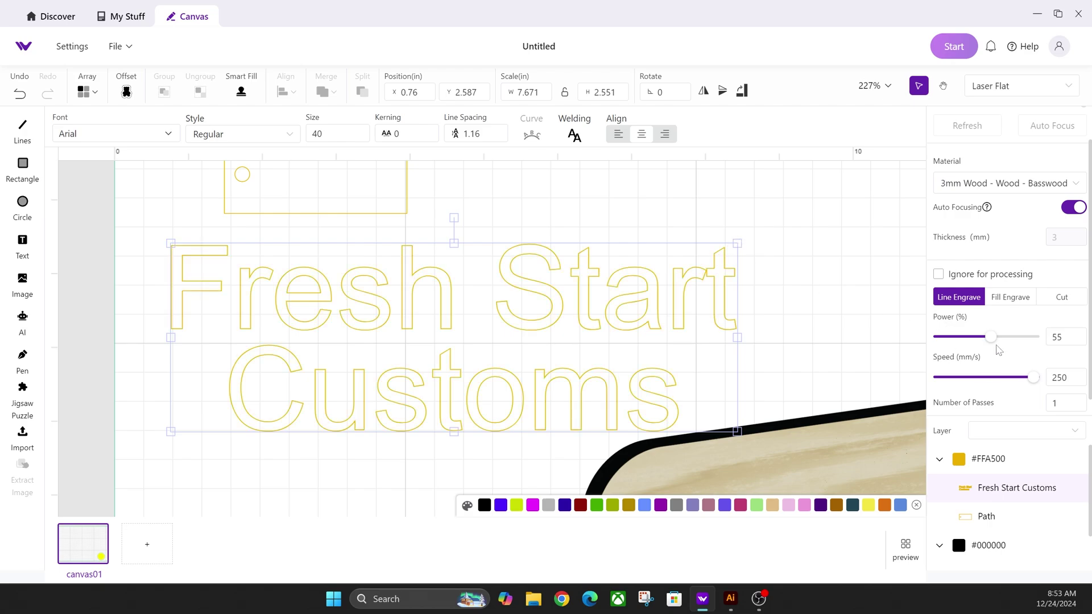
pyautogui.click(1007, 299)
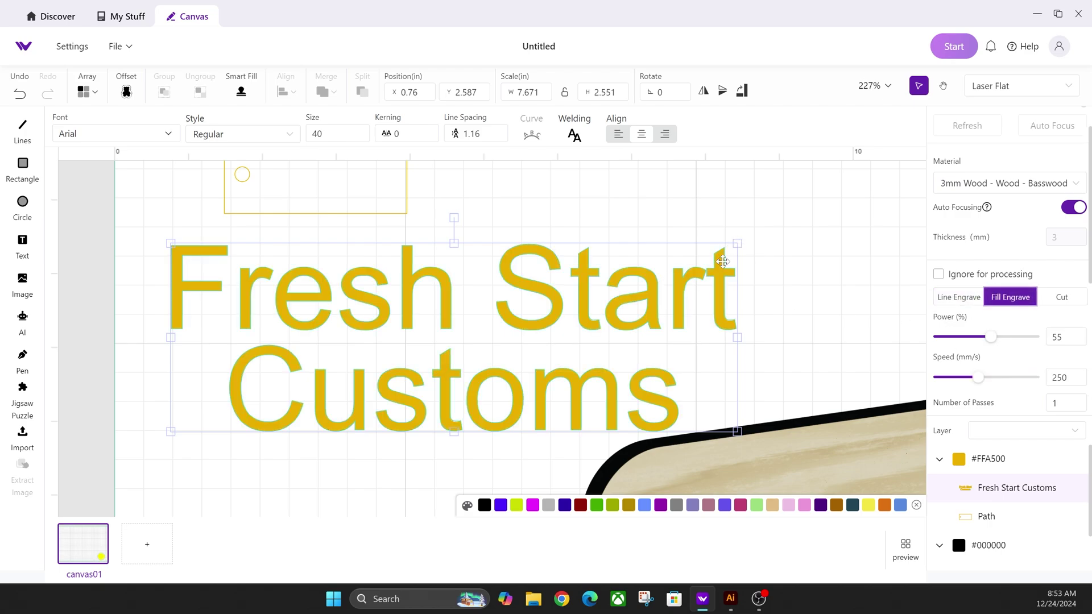
pyautogui.moveTo(740, 244); pyautogui.dragTo(310, 385)
pyautogui.moveTo(278, 417); pyautogui.dragTo(362, 183)
pyautogui.scroll(-2, 455, 219)
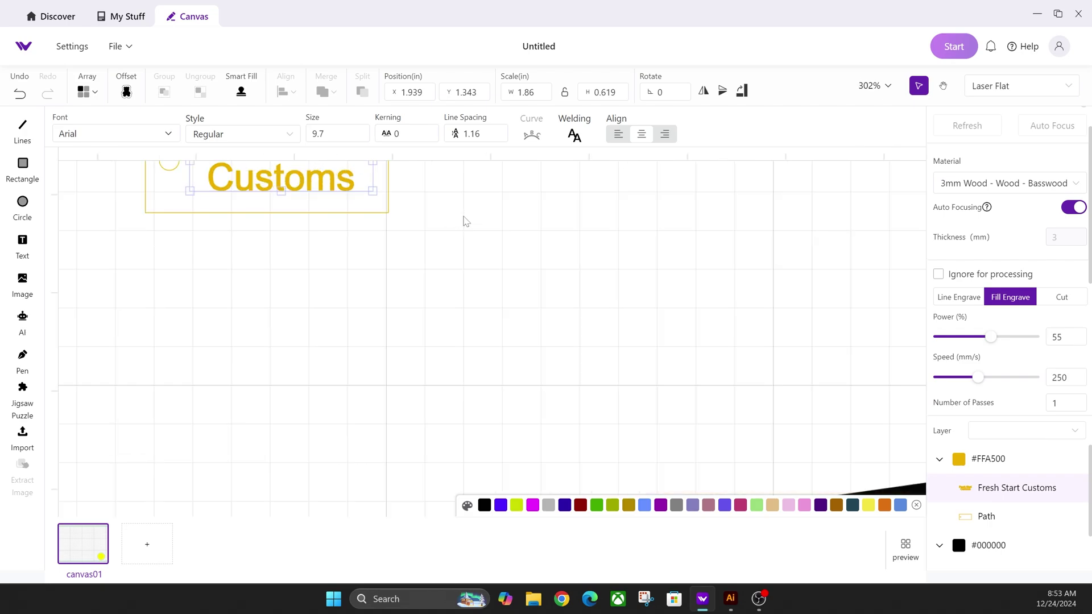
pyautogui.click(876, 85)
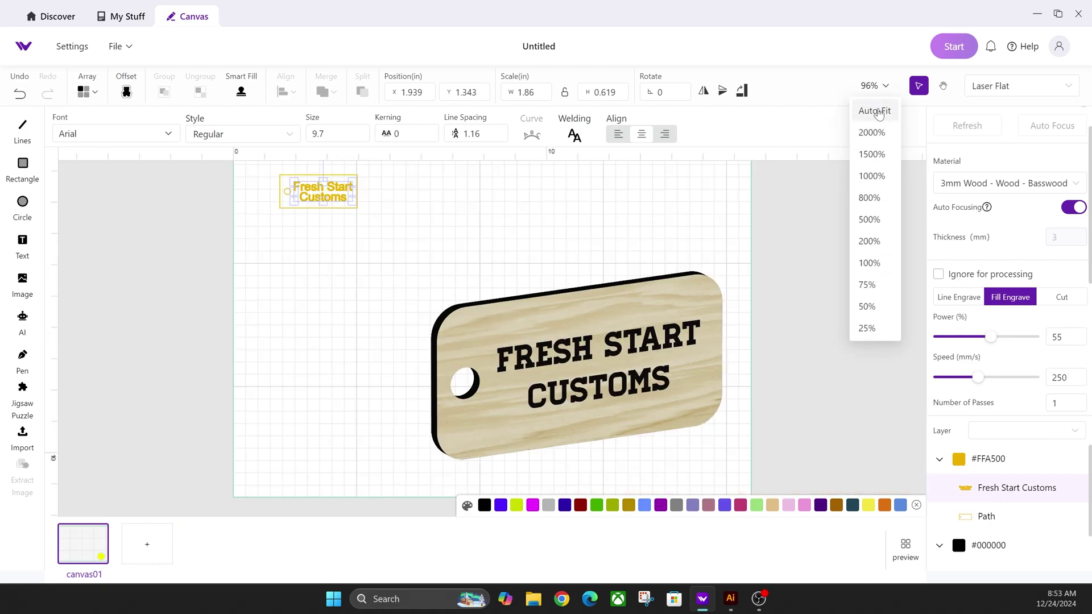
# Auto-fit the canvas, deselect the text, and switch to Adobe Illustrator.
pyautogui.click(862, 111)
pyautogui.click(473, 235)
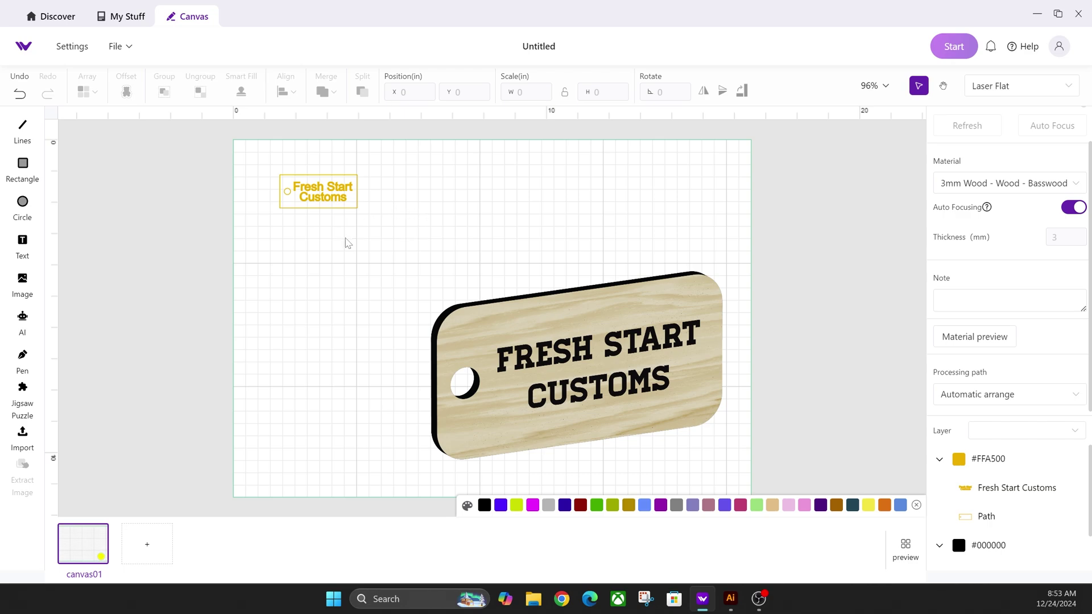
pyautogui.click(731, 598)
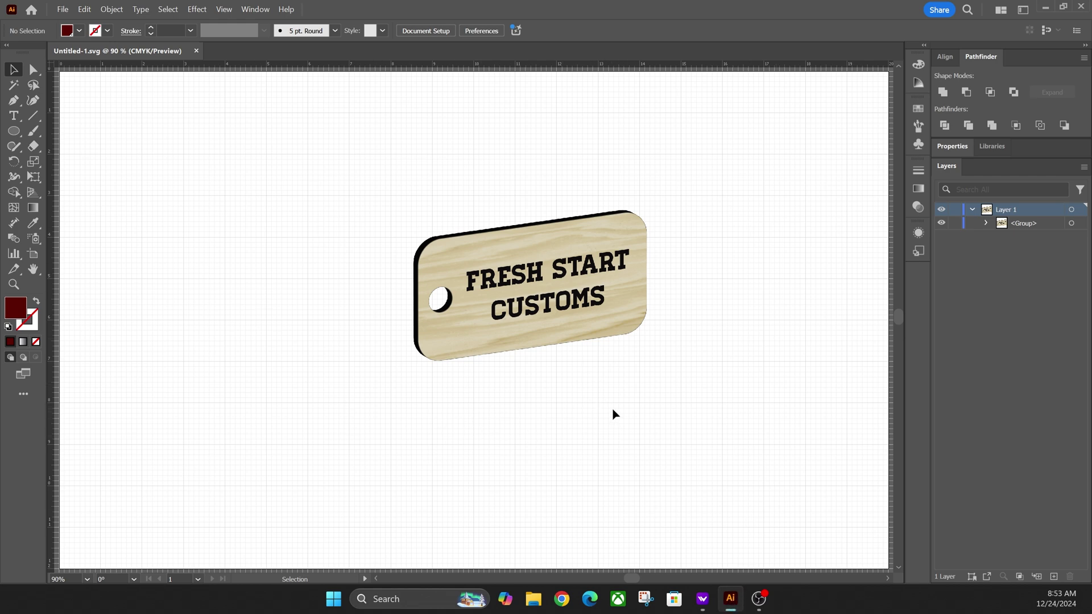
# Move the tag mockup right and draw a rectangle about 2.75 × 1.17 in.
pyautogui.moveTo(462, 278); pyautogui.dragTo(647, 358)
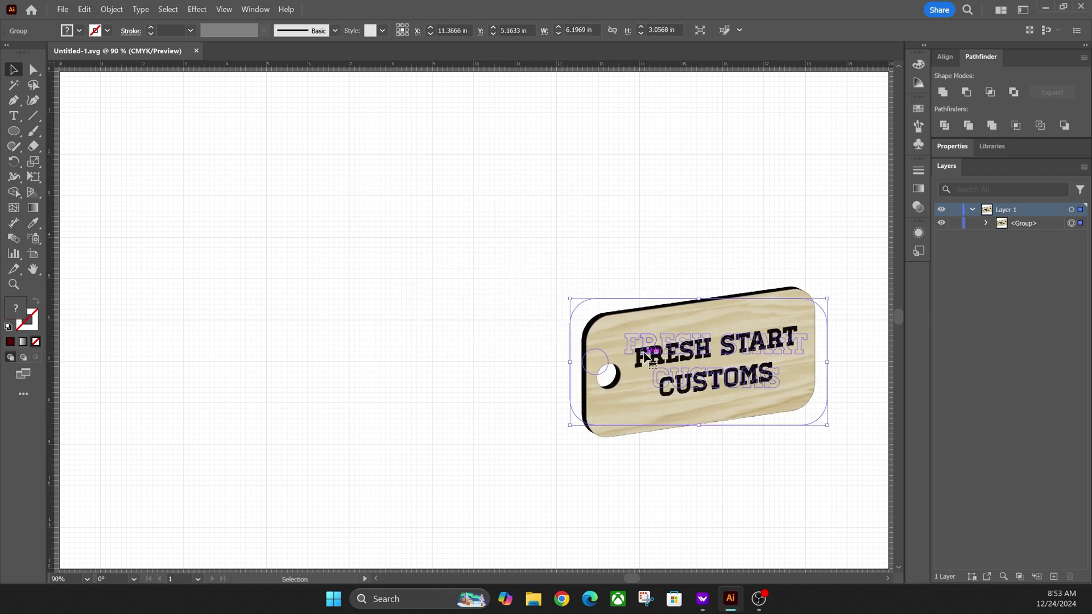
pyautogui.click(395, 297)
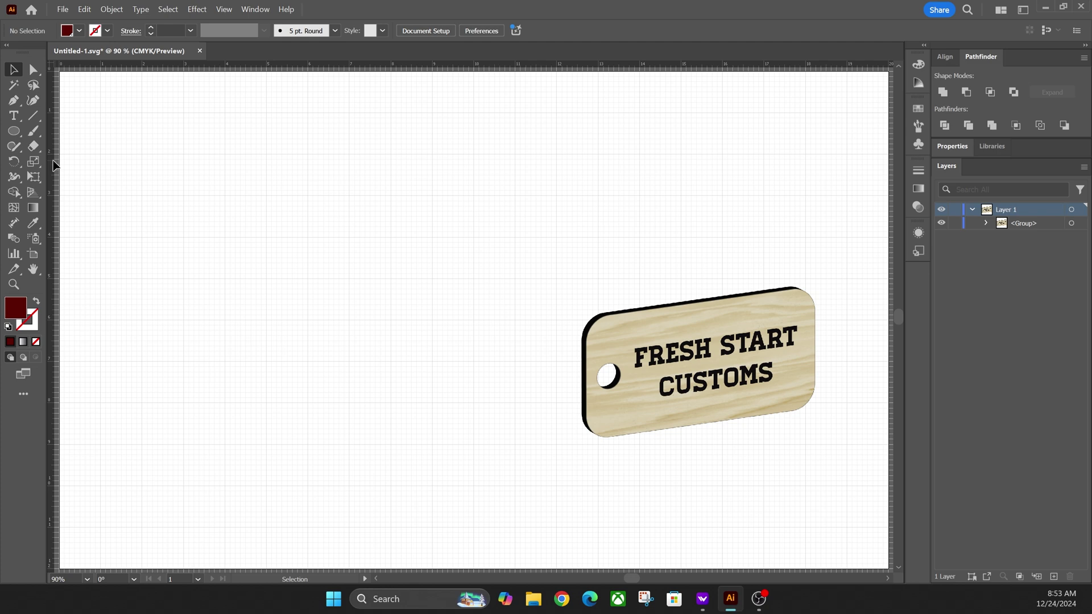
pyautogui.click(16, 131)
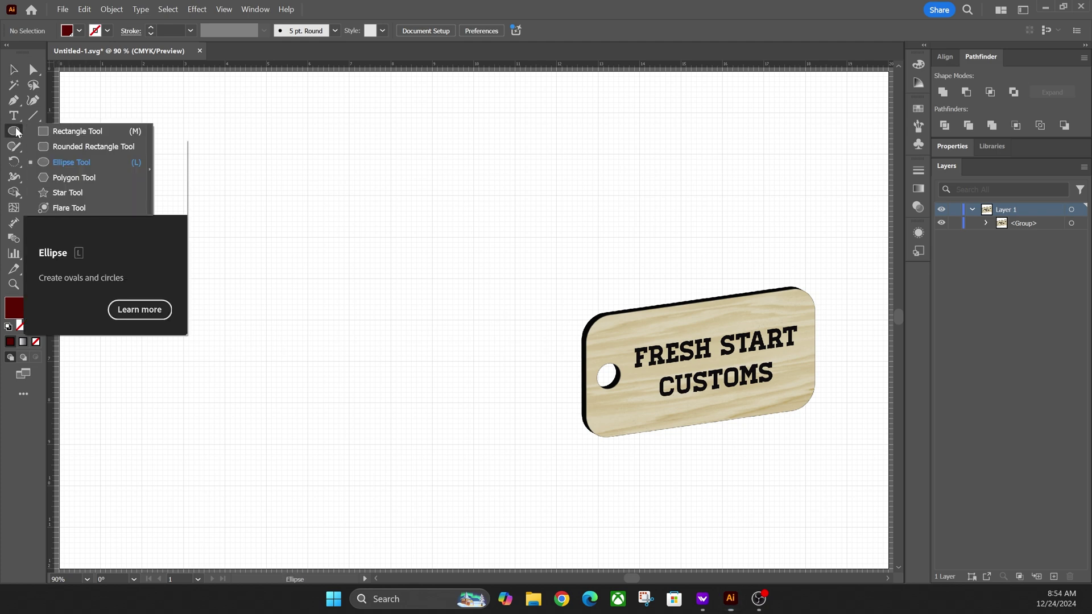
pyautogui.click(91, 134)
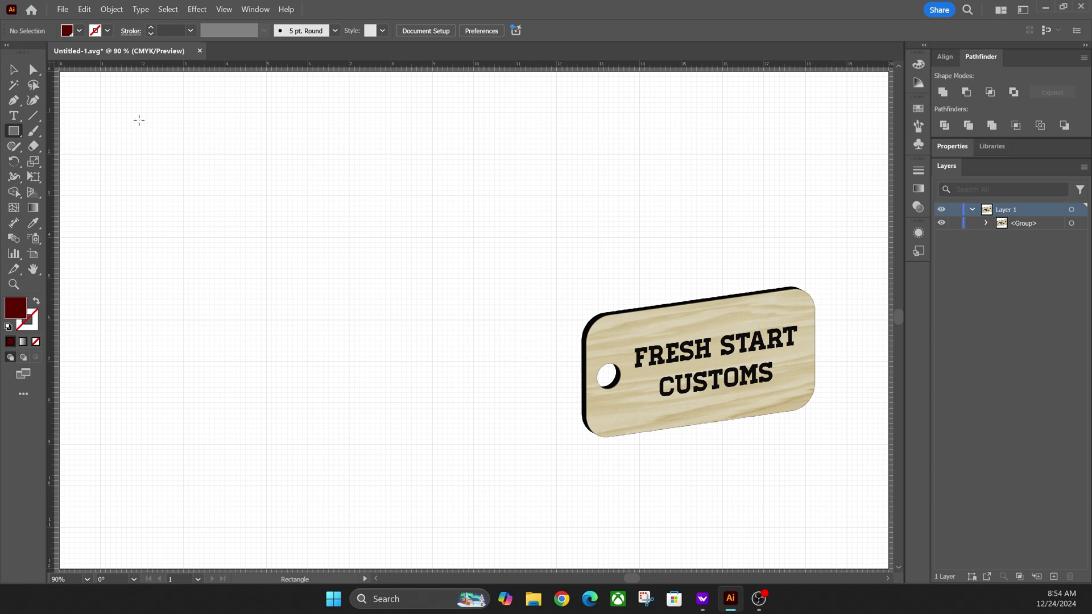
pyautogui.moveTo(100, 108); pyautogui.dragTo(122, 121)
pyautogui.moveTo(175, 151)
pyautogui.mouseDown()
pyautogui.moveTo(244, 168)
pyautogui.moveTo(215, 156)
pyautogui.mouseUp()
# Give the rectangle a red stroke and no fill, and round its corners.
pyautogui.click(108, 31)
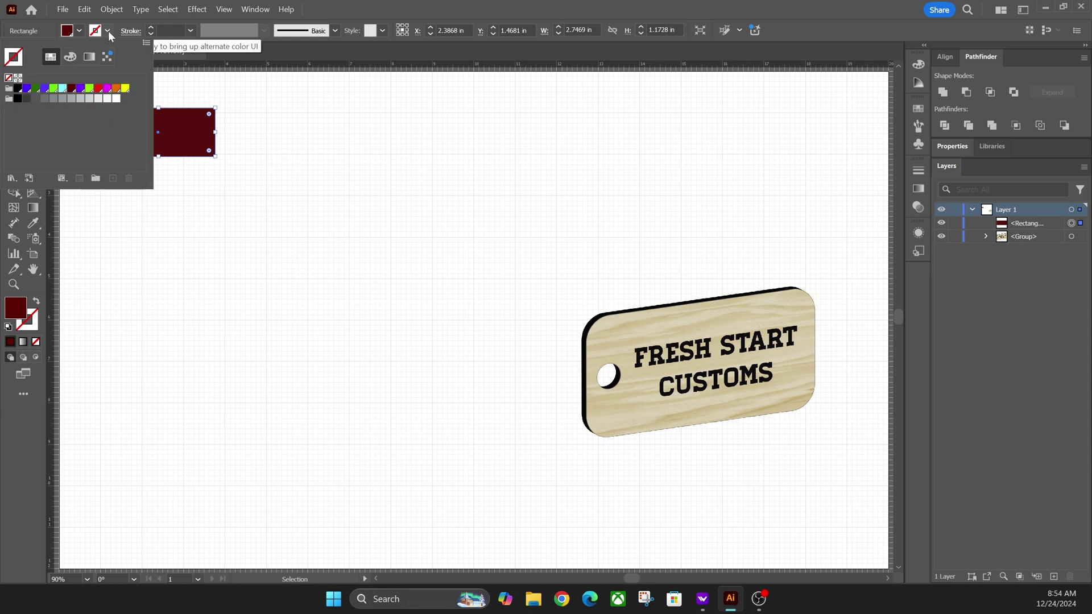
pyautogui.click(99, 89)
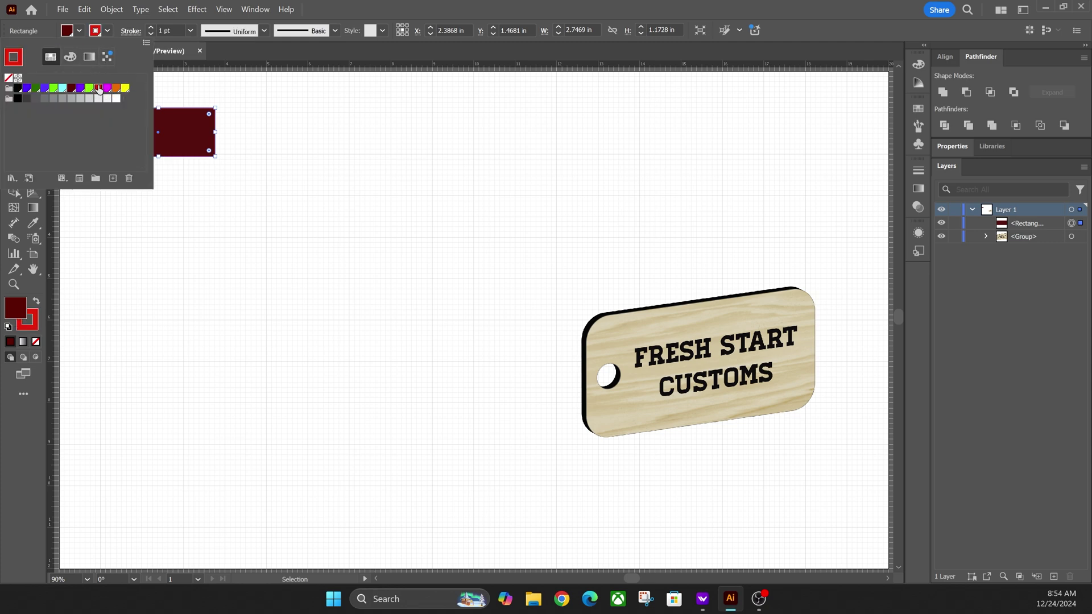
pyautogui.click(79, 31)
pyautogui.click(78, 30)
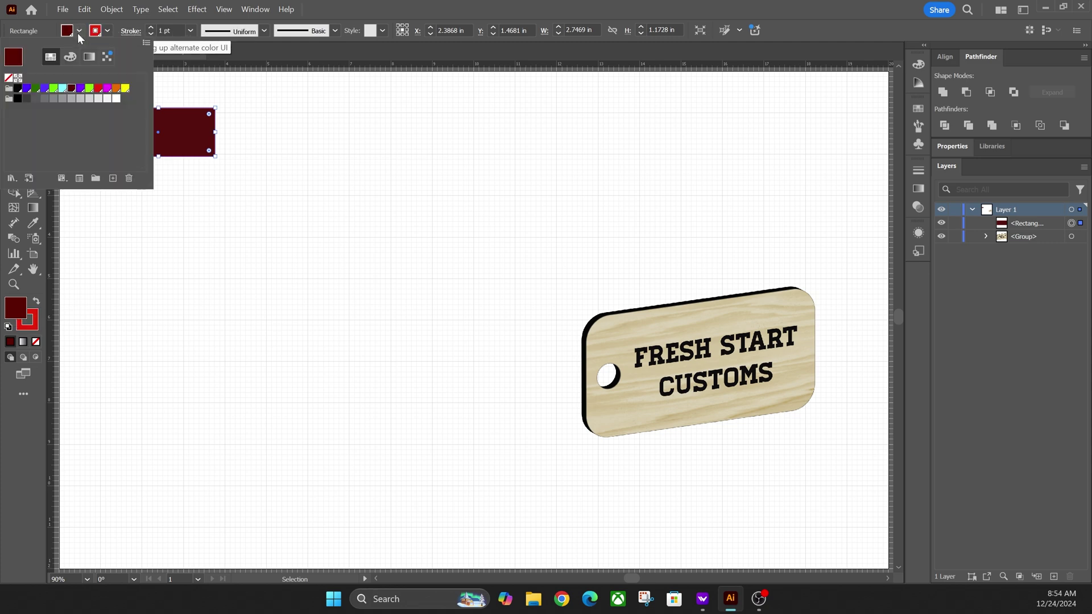
pyautogui.click(9, 78)
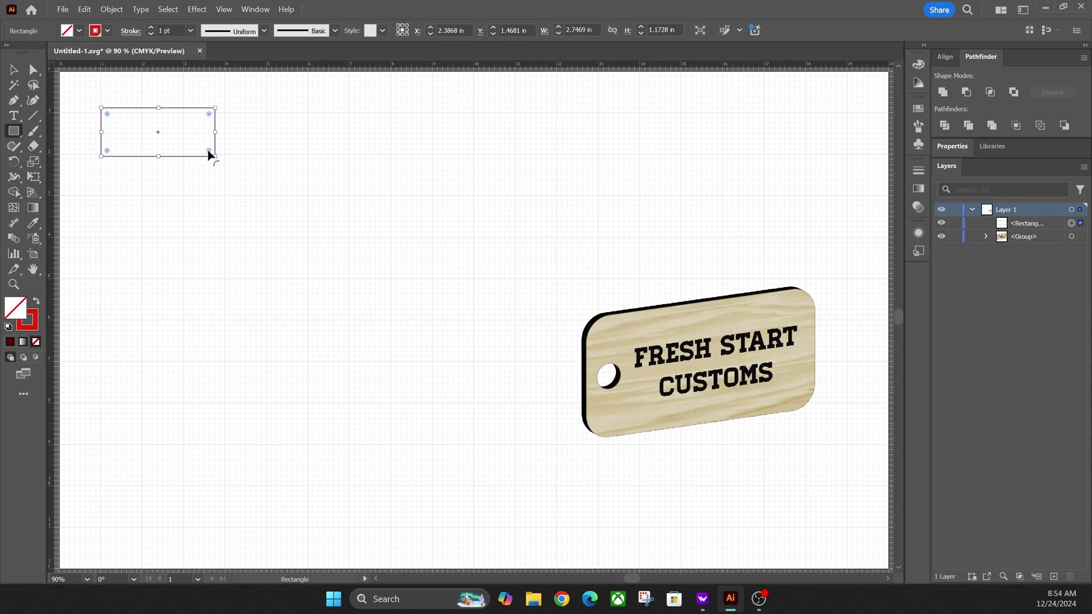
pyautogui.moveTo(208, 151); pyautogui.dragTo(203, 150)
# Draw a small circle, move it into the rectangle's left end, and select both shapes.
pyautogui.click(16, 132)
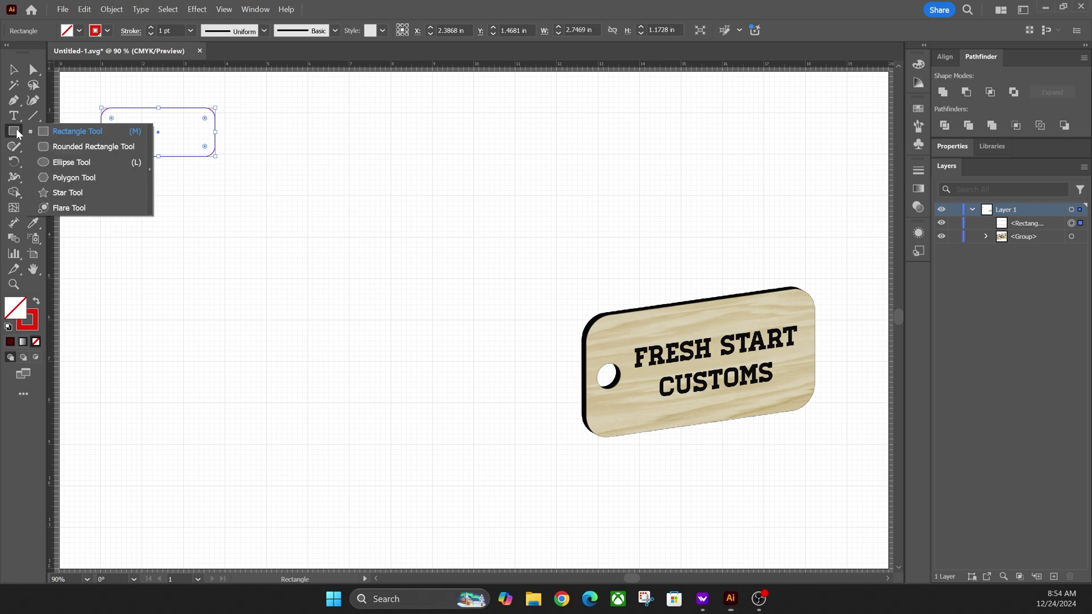
pyautogui.click(74, 162)
pyautogui.moveTo(151, 177); pyautogui.dragTo(160, 186)
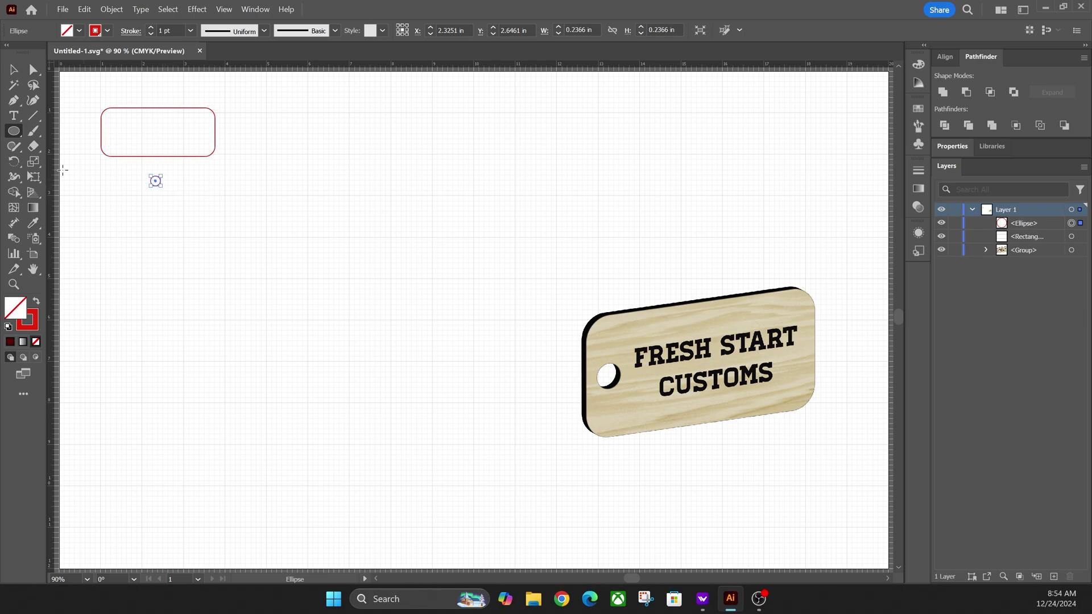
pyautogui.click(13, 69)
pyautogui.click(160, 187)
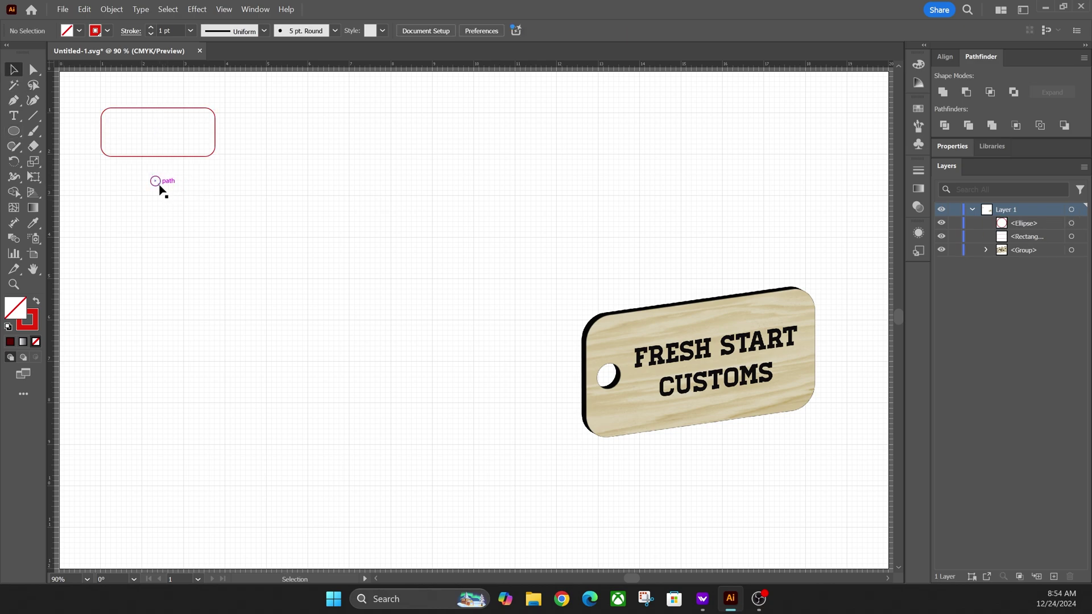
pyautogui.moveTo(160, 186); pyautogui.dragTo(115, 137)
pyautogui.click(176, 213)
pyautogui.moveTo(175, 212); pyautogui.dragTo(102, 129)
# Punch the circle out of the rectangle with Pathfinder Minus Front.
pyautogui.click(255, 10)
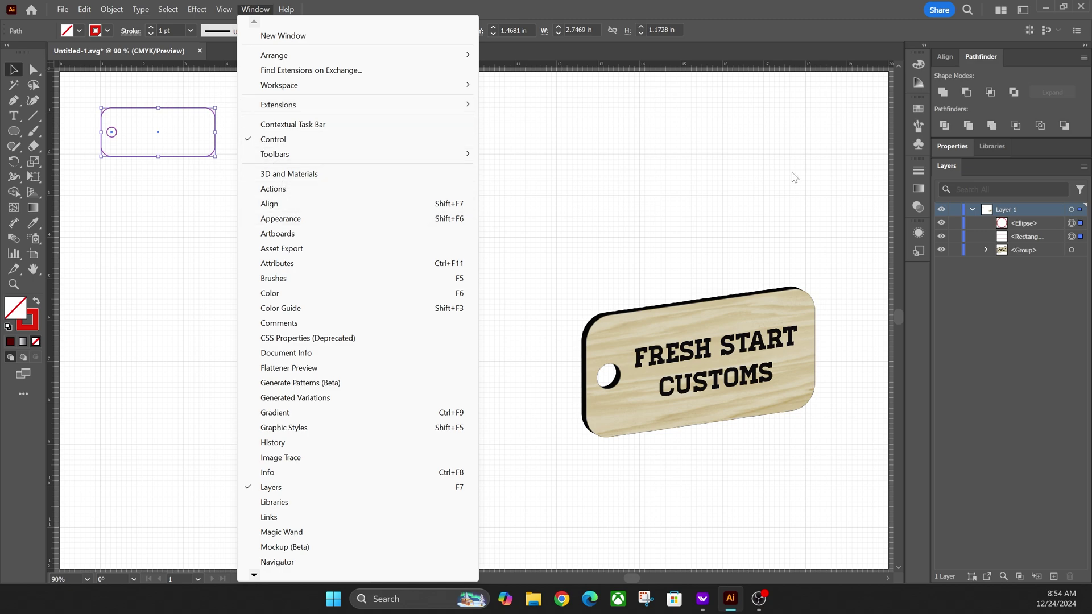
pyautogui.click(952, 60)
pyautogui.click(952, 60)
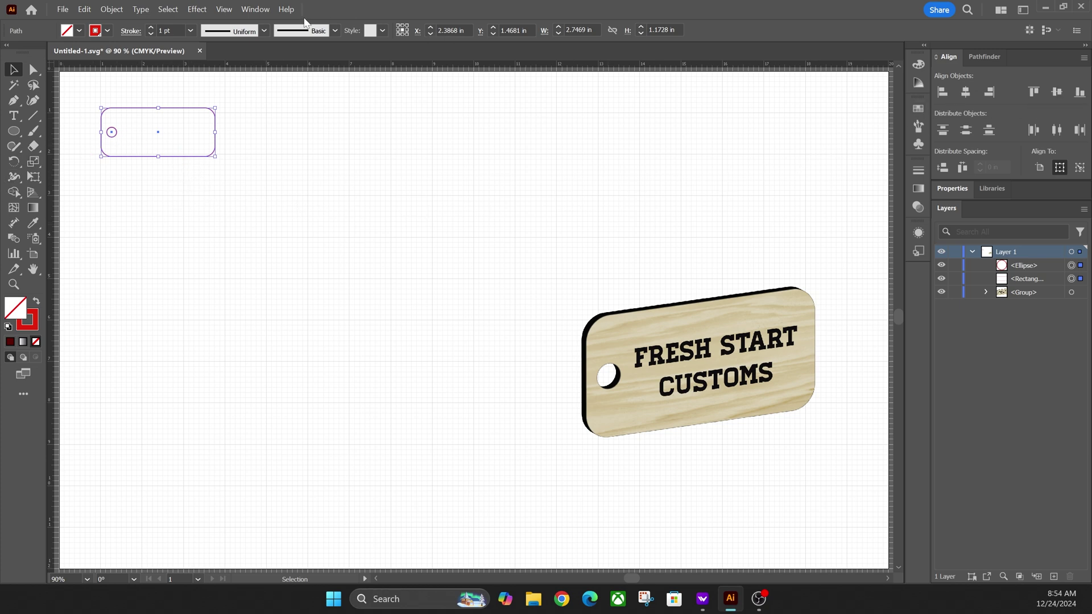
pyautogui.click(246, 13)
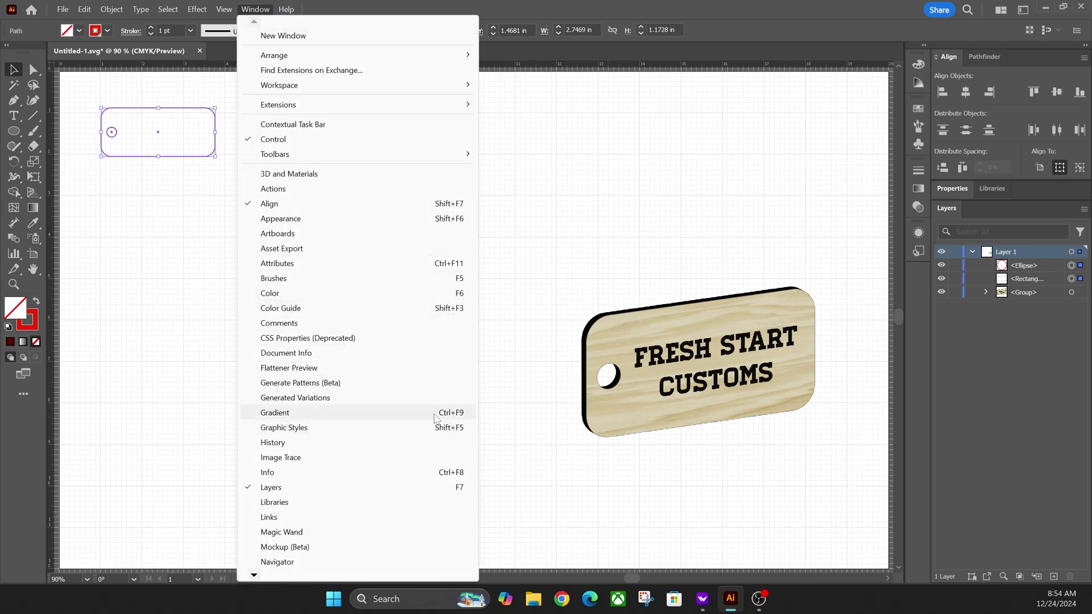
pyautogui.click(998, 57)
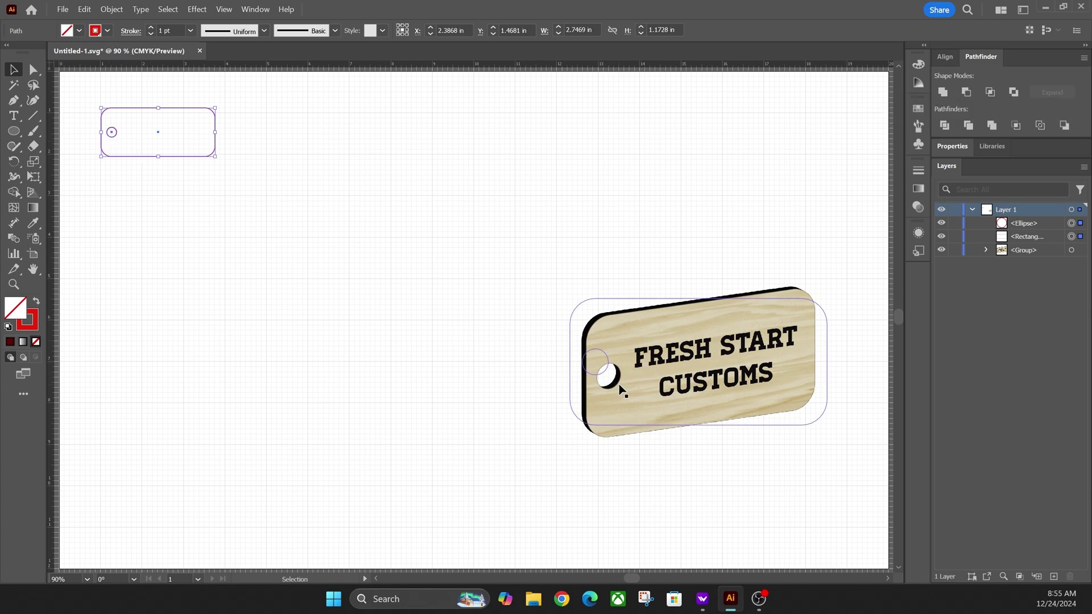
pyautogui.click(967, 92)
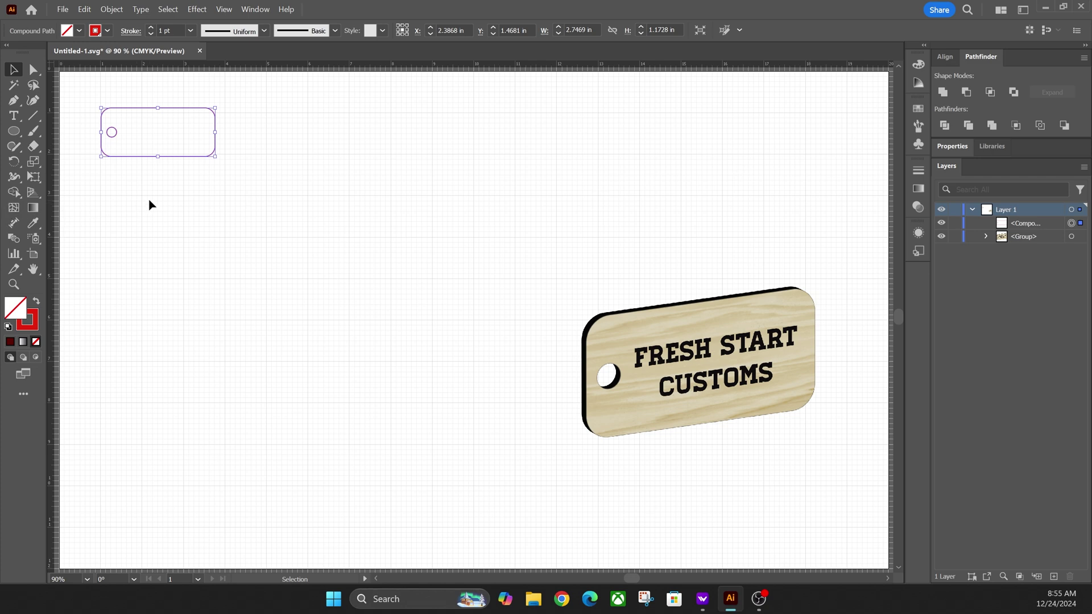
# Temporarily fill the tag maroon to check the hole, remove the fill, and nudge the tag.
pyautogui.click(127, 138)
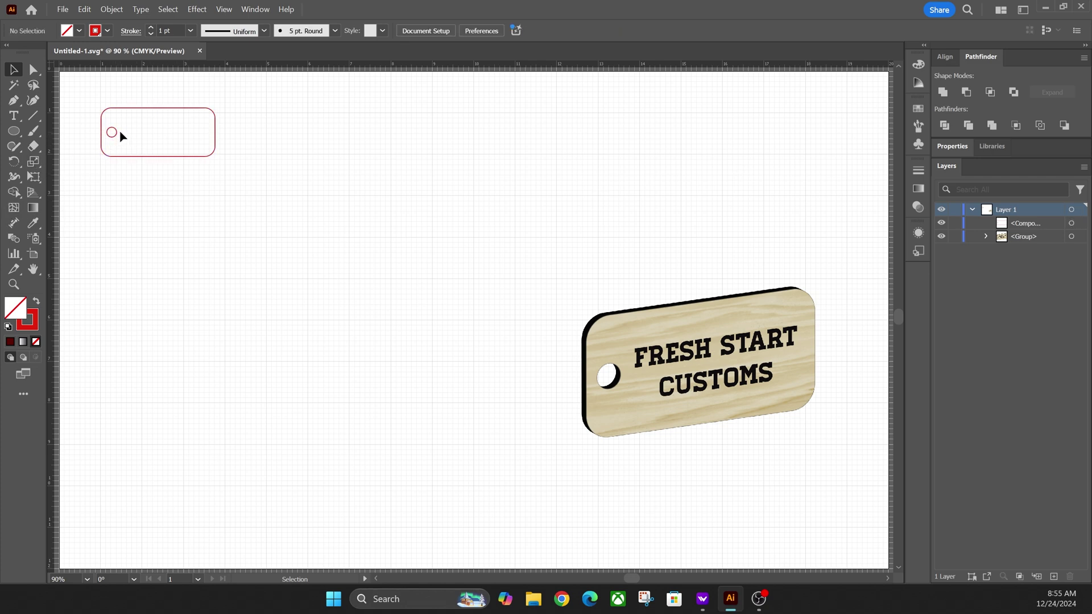
pyautogui.click(128, 109)
pyautogui.click(79, 31)
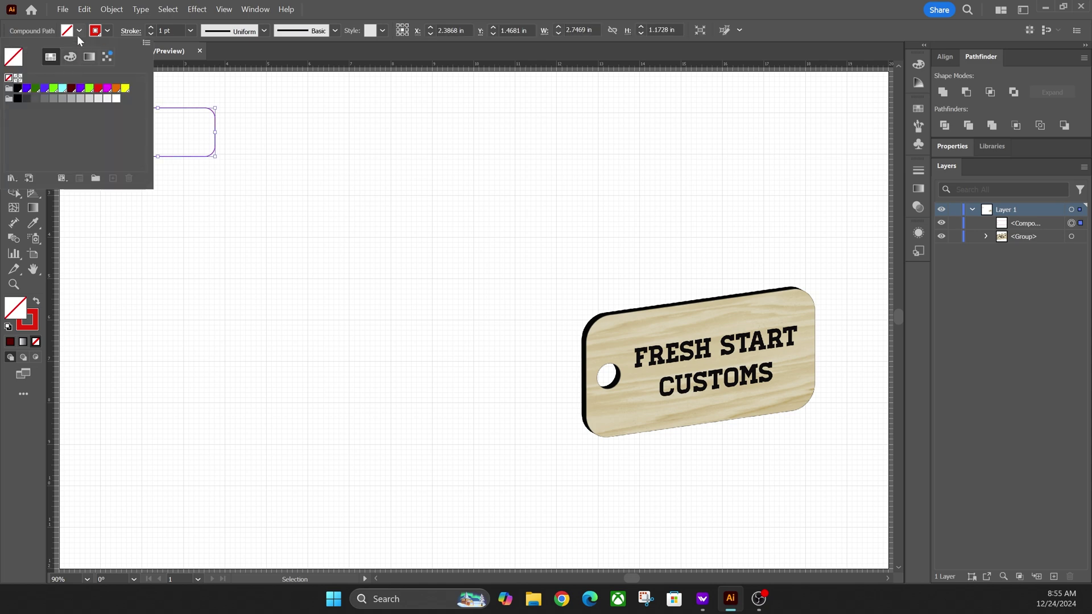
pyautogui.click(71, 88)
pyautogui.click(182, 97)
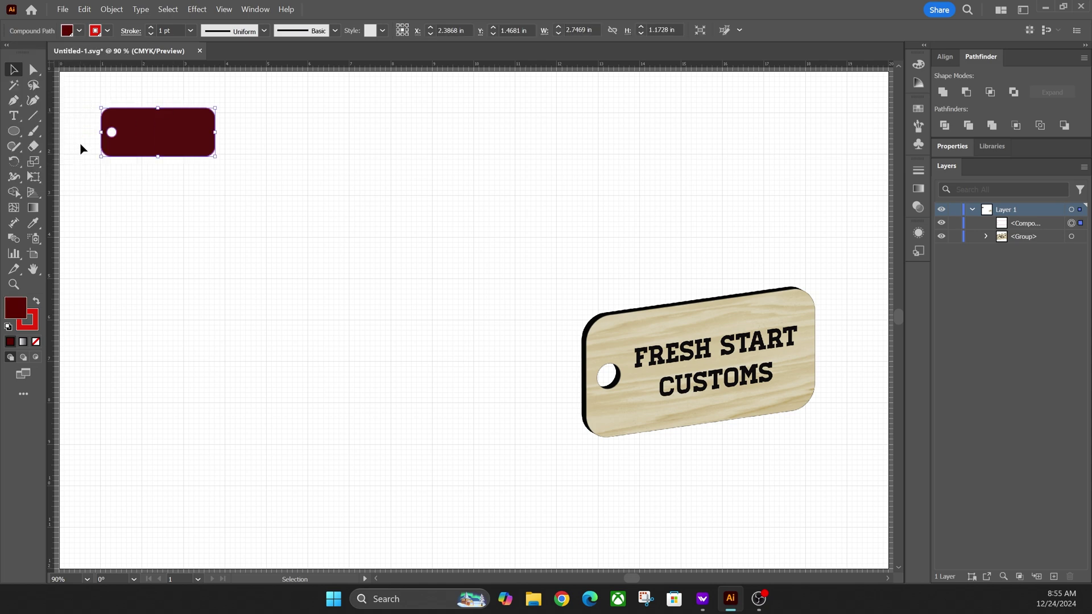
pyautogui.click(80, 31)
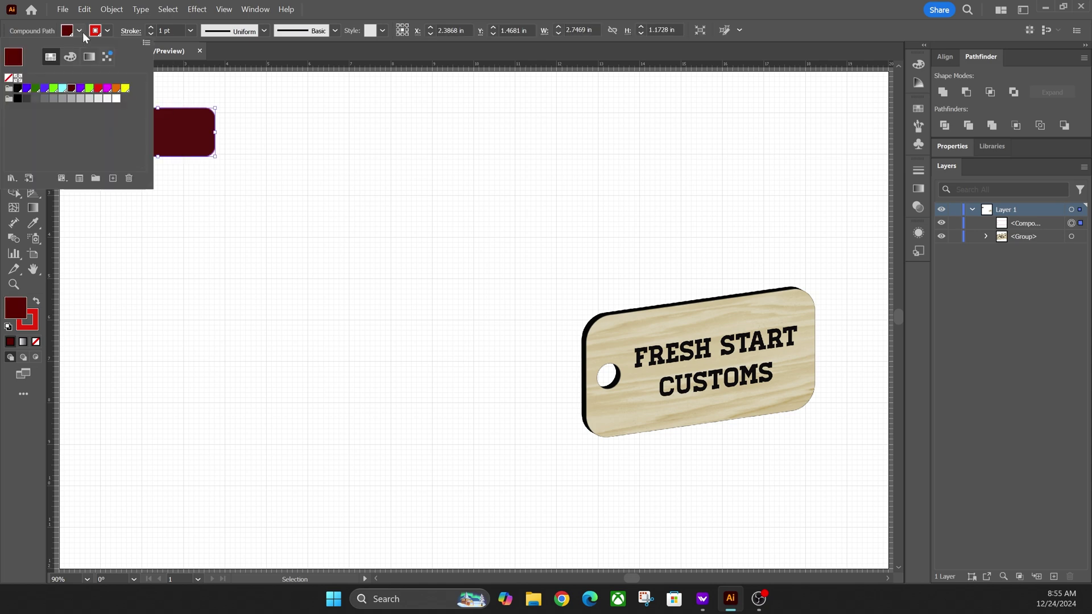
pyautogui.click(8, 78)
pyautogui.click(345, 129)
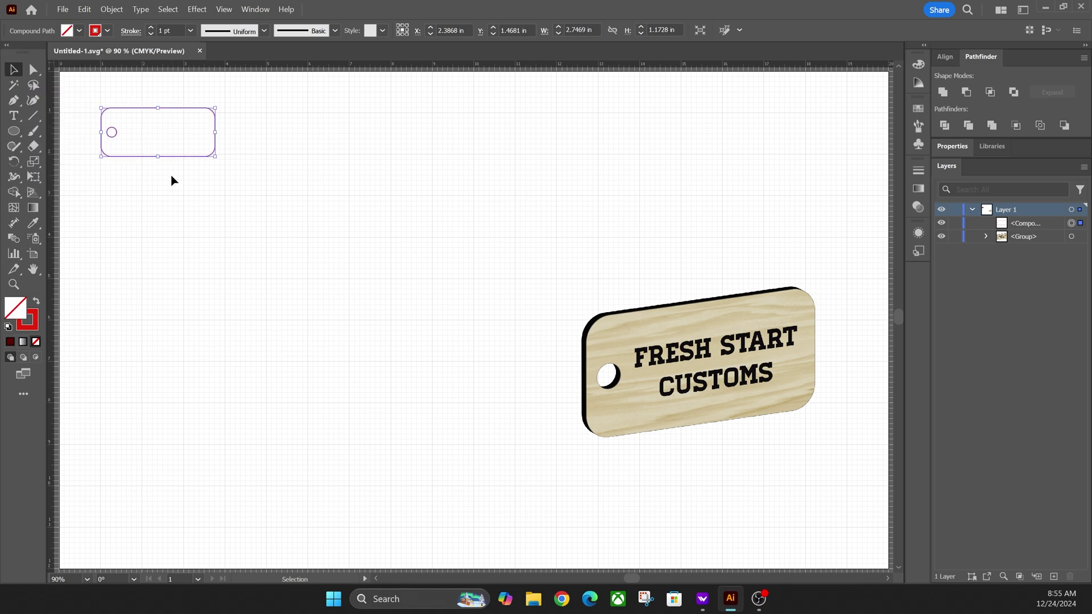
pyautogui.click(196, 187)
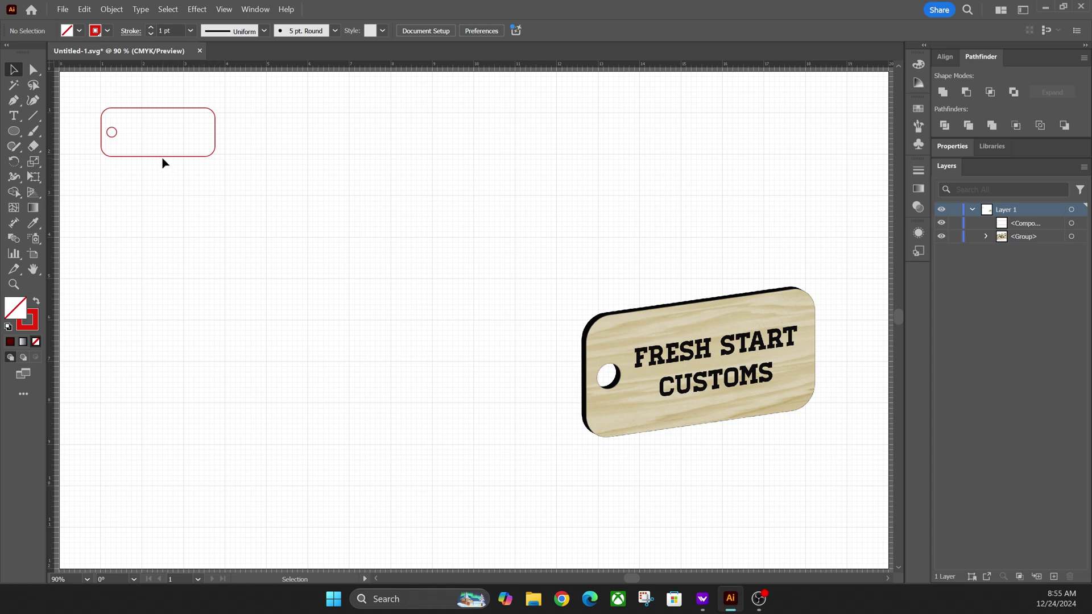
pyautogui.moveTo(163, 158); pyautogui.dragTo(178, 165)
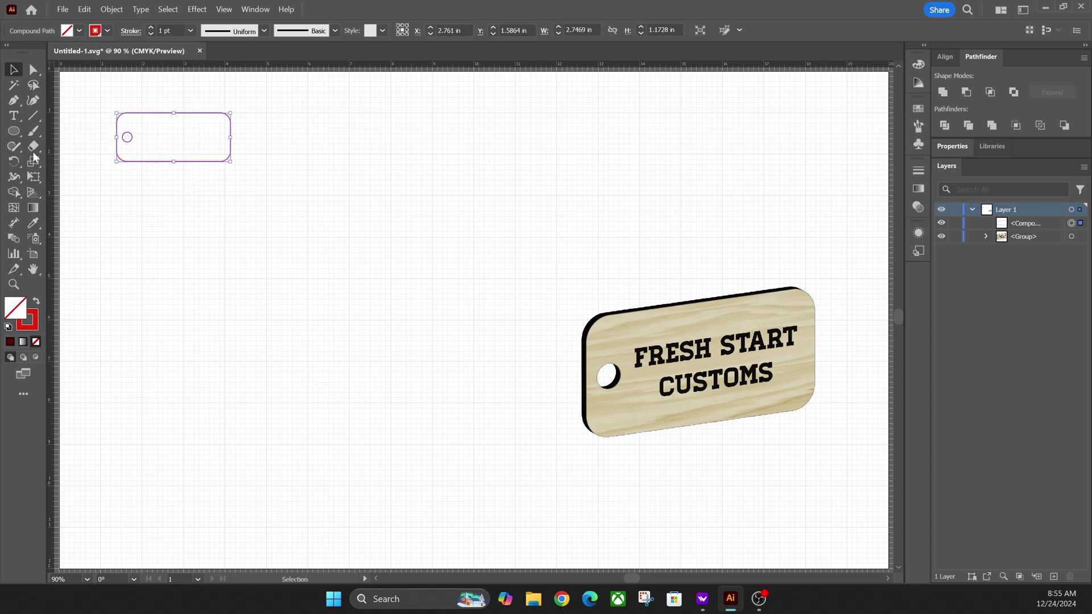
# Type 'FRESH START' and 'CUSTOMS' on two lines and move the text into the tag.
pyautogui.click(14, 117)
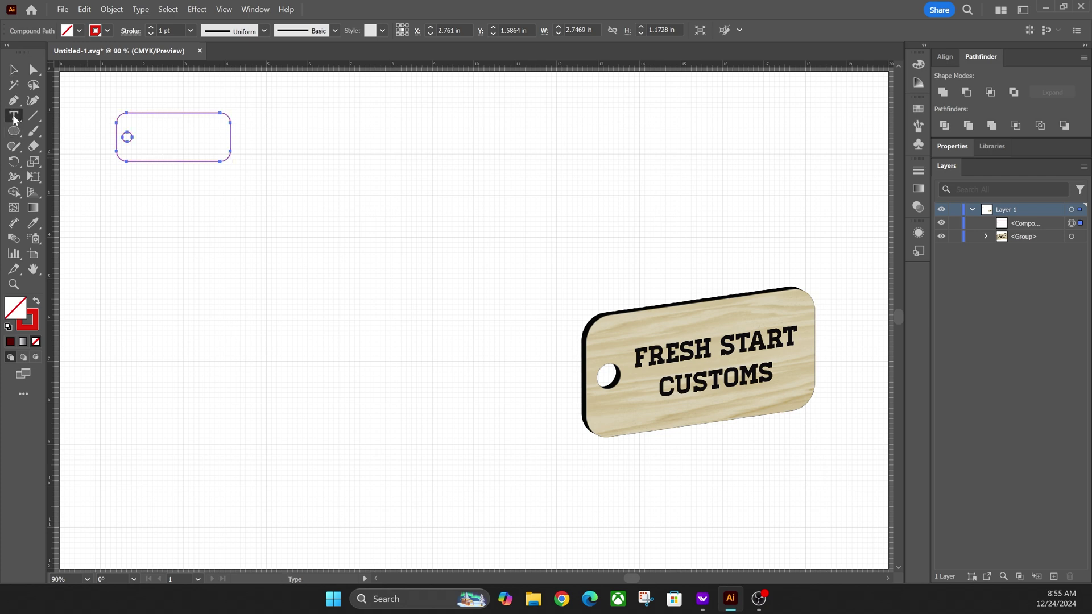
pyautogui.click(182, 202)
pyautogui.write('FR')
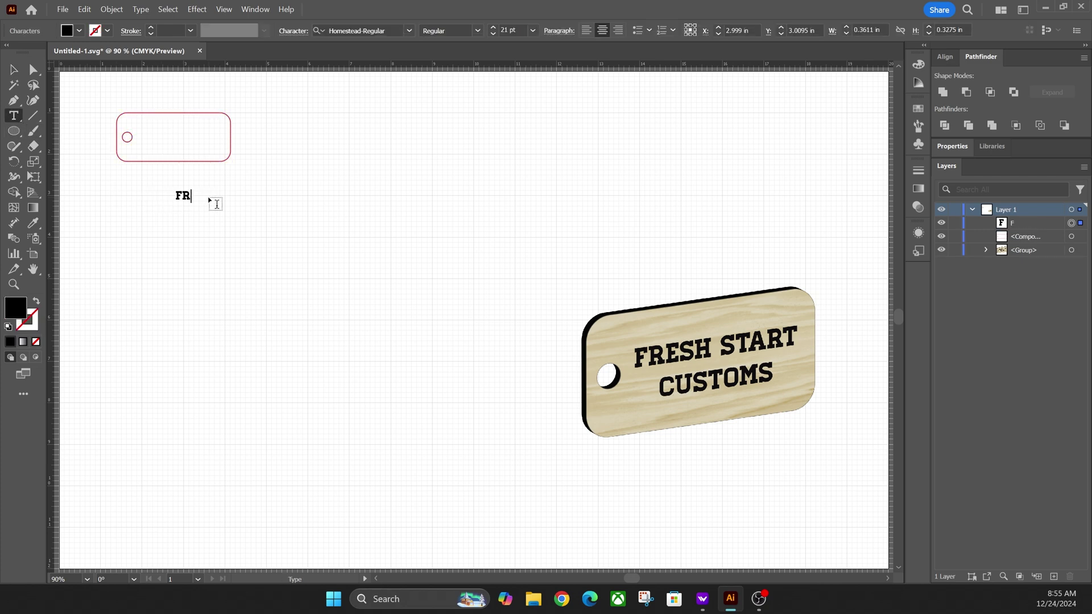
pyautogui.write('ESH START')
pyautogui.press('Return')
pyautogui.write('CUSTOMS')
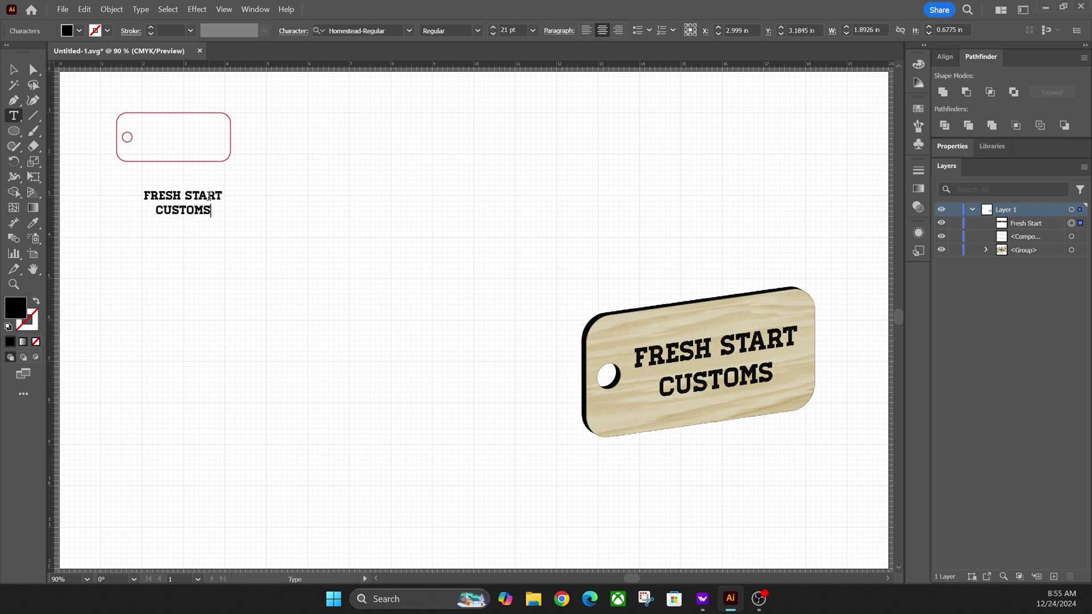
pyautogui.press('Escape')
pyautogui.click(13, 69)
pyautogui.moveTo(177, 205); pyautogui.dragTo(172, 141)
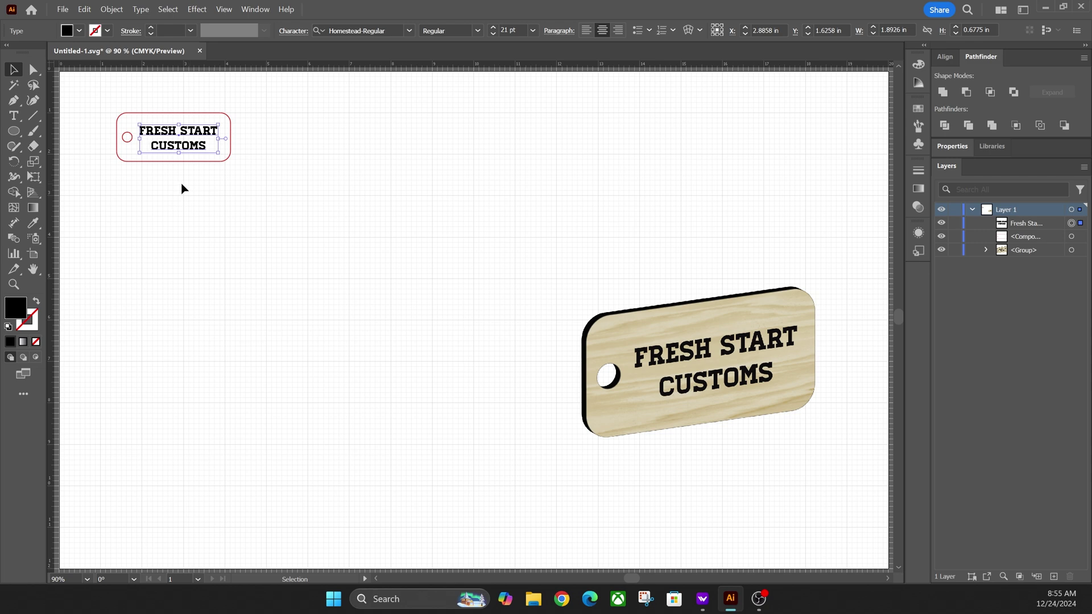
# Convert the FRESH START CUSTOMS text to outlines with Type > Create Outlines.
pyautogui.click(141, 10)
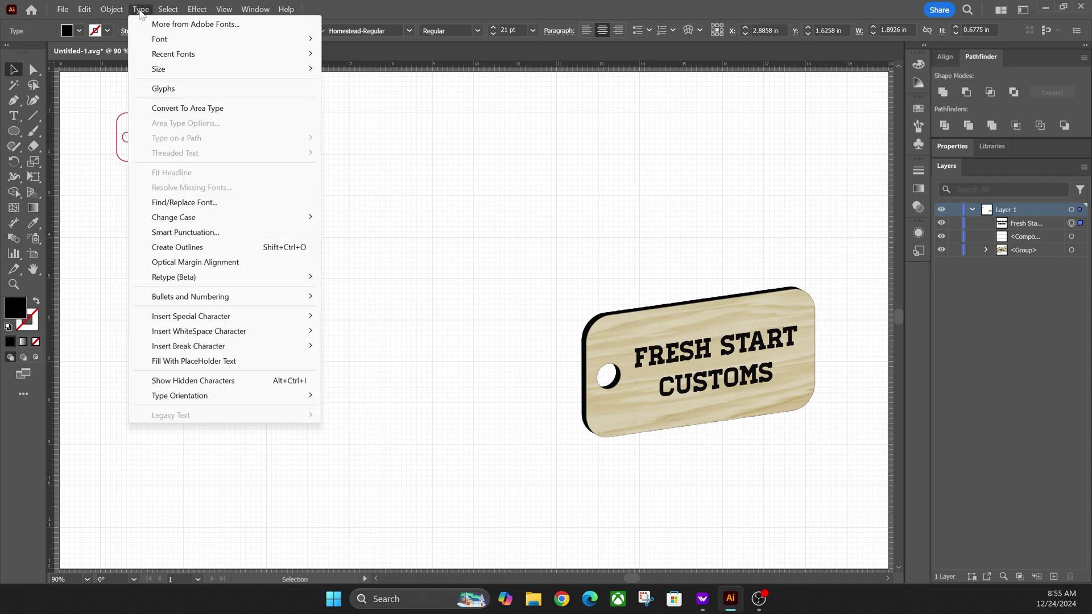
pyautogui.click(190, 247)
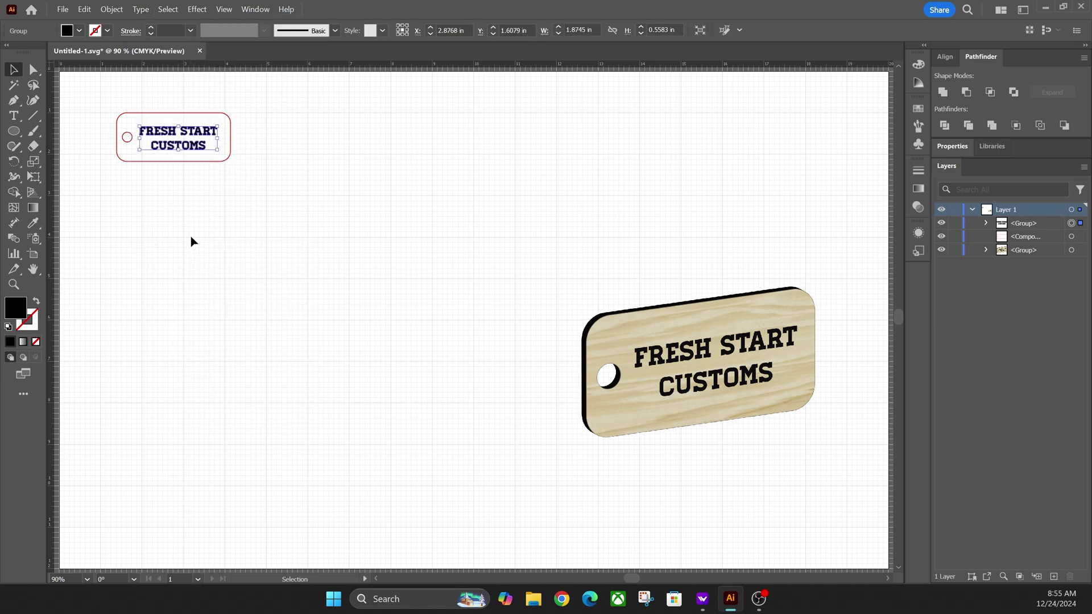
pyautogui.click(184, 193)
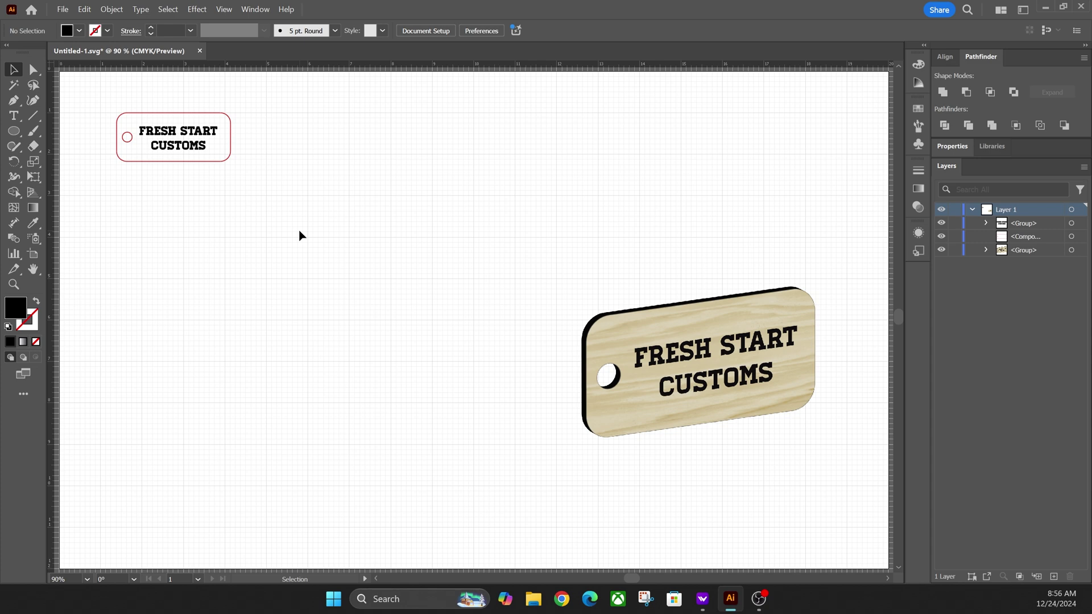
# Draw snowman circles with a red outline and no fill, including a larger body circle.
pyautogui.click(13, 132)
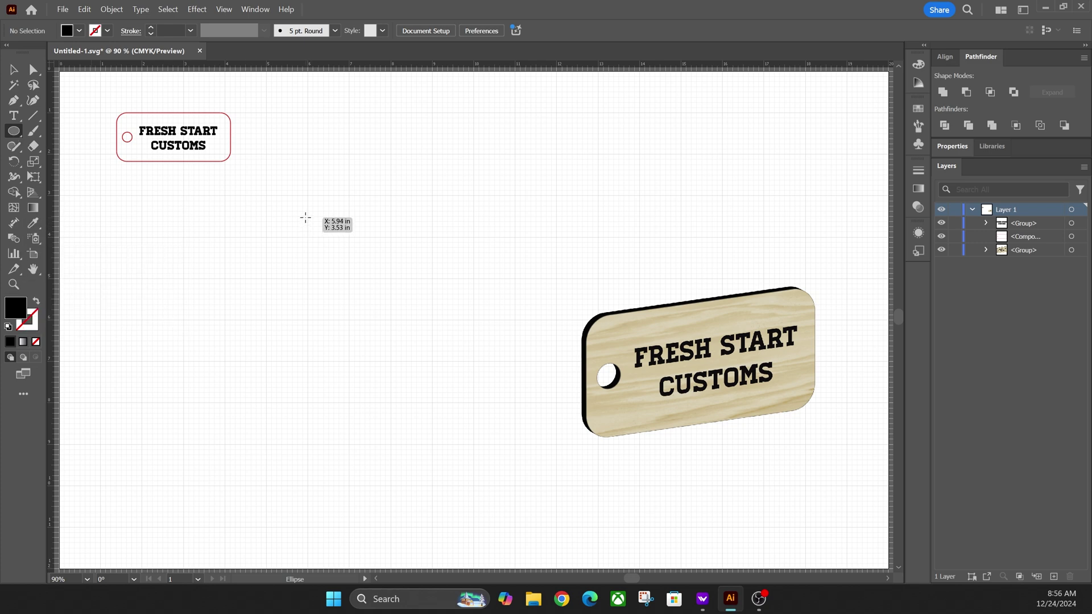
pyautogui.moveTo(306, 218); pyautogui.dragTo(343, 254)
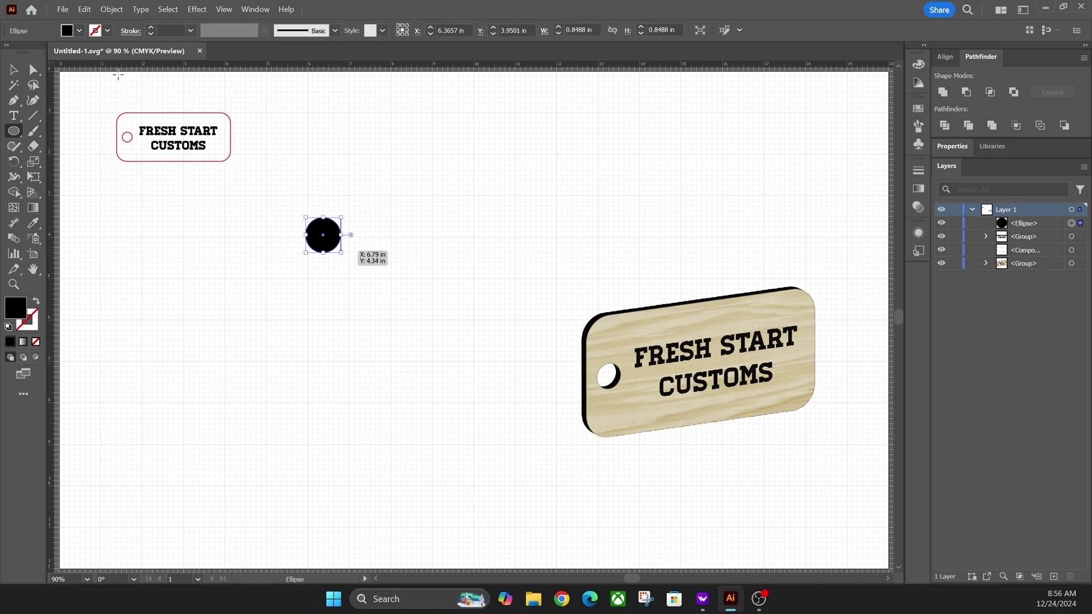
pyautogui.click(108, 30)
pyautogui.click(98, 88)
pyautogui.click(79, 30)
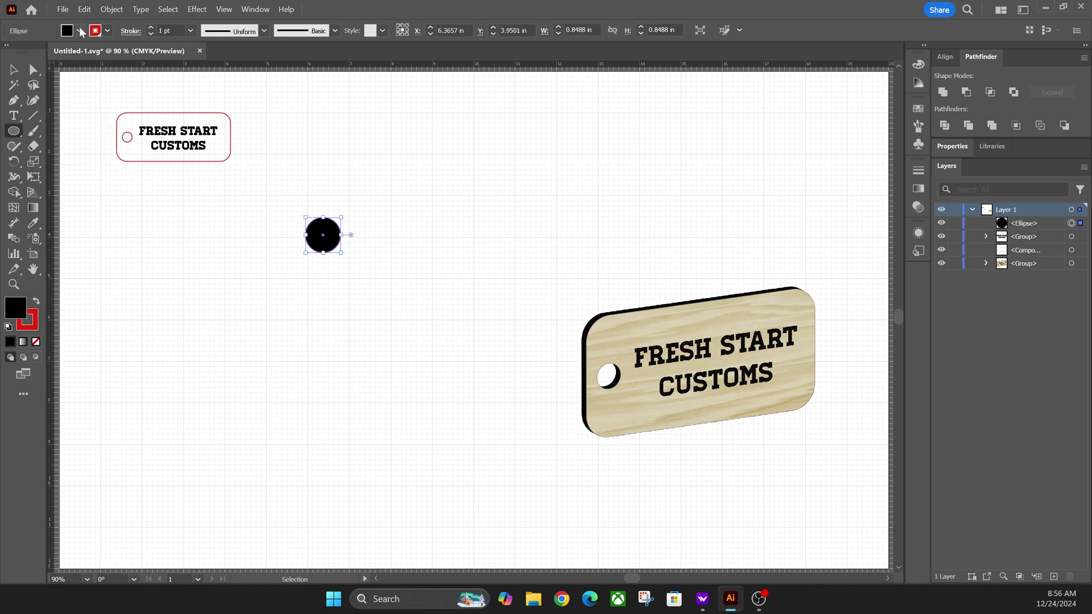
pyautogui.click(79, 30)
pyautogui.click(9, 78)
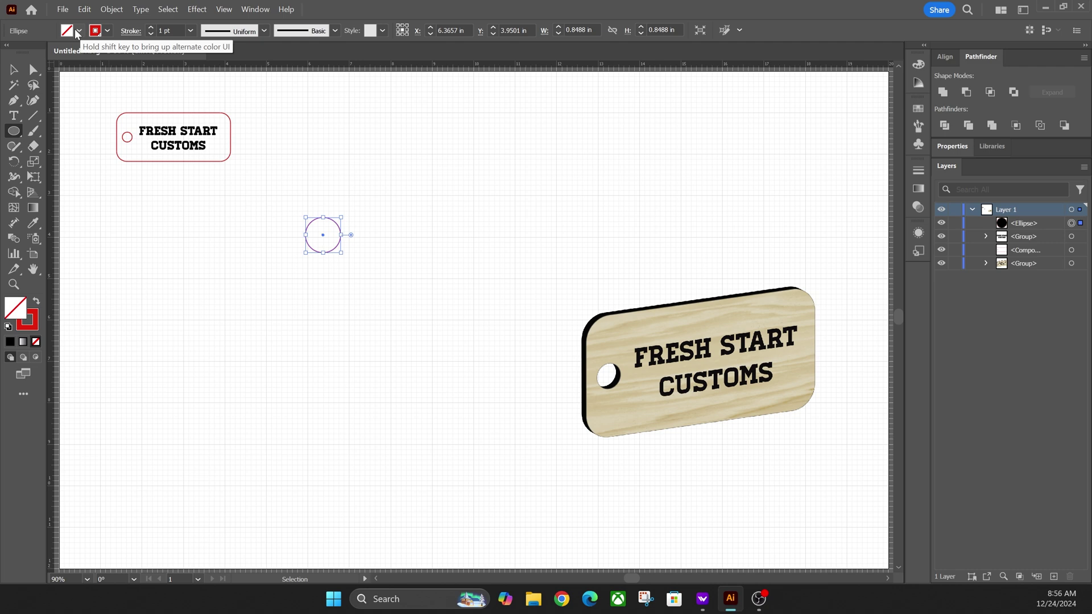
pyautogui.moveTo(295, 250); pyautogui.dragTo(347, 348)
# Stack the three circles and unite them into one snowman path about 1.70 × 3.24 in.
pyautogui.click(15, 70)
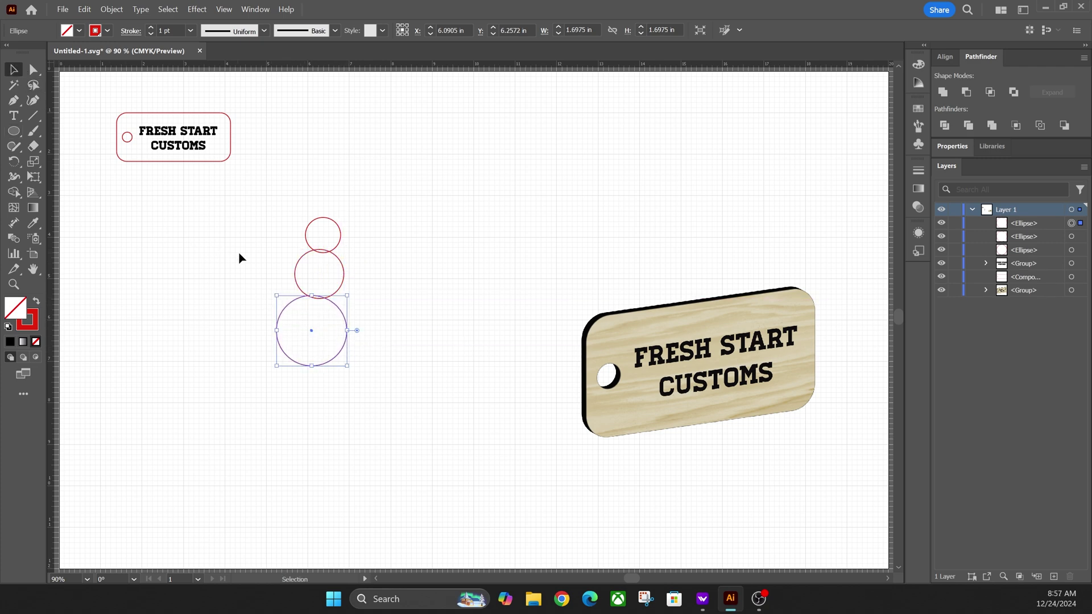
pyautogui.moveTo(333, 306); pyautogui.dragTo(342, 299)
pyautogui.moveTo(342, 239); pyautogui.dragTo(314, 334)
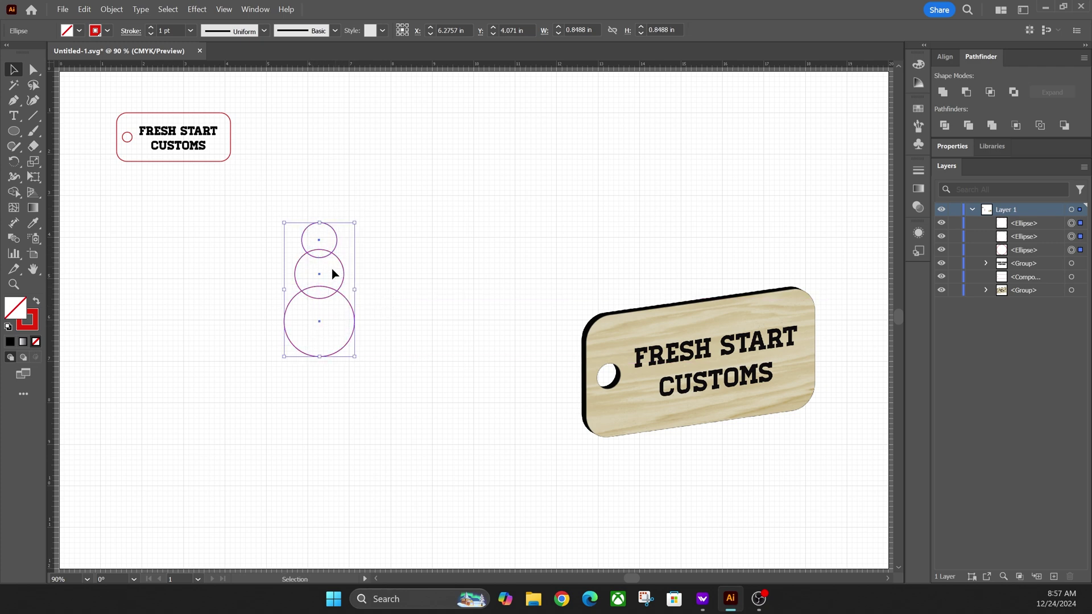
pyautogui.click(942, 58)
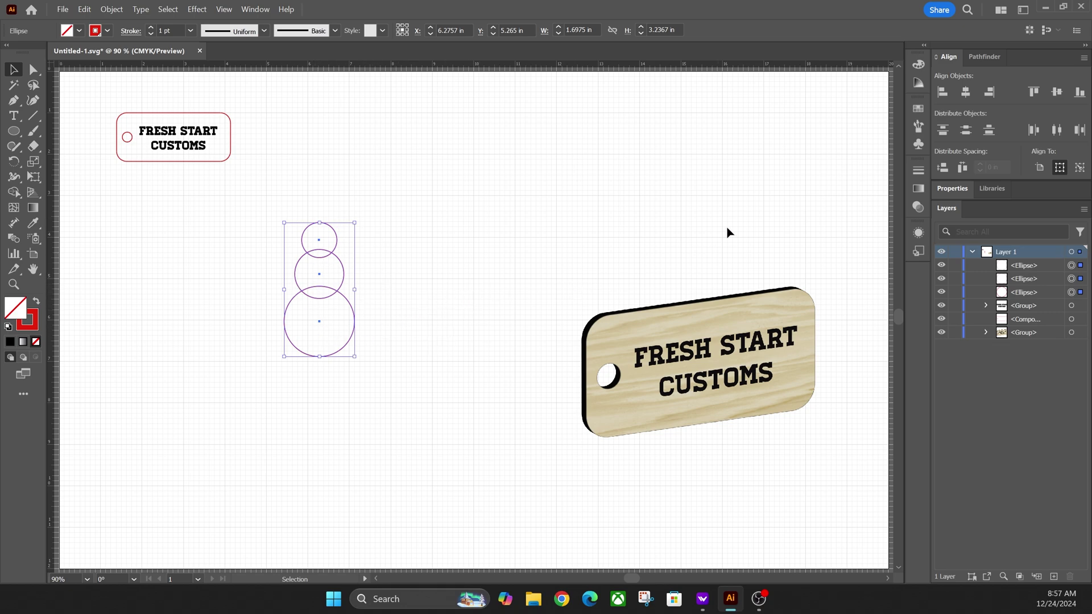
pyautogui.click(984, 56)
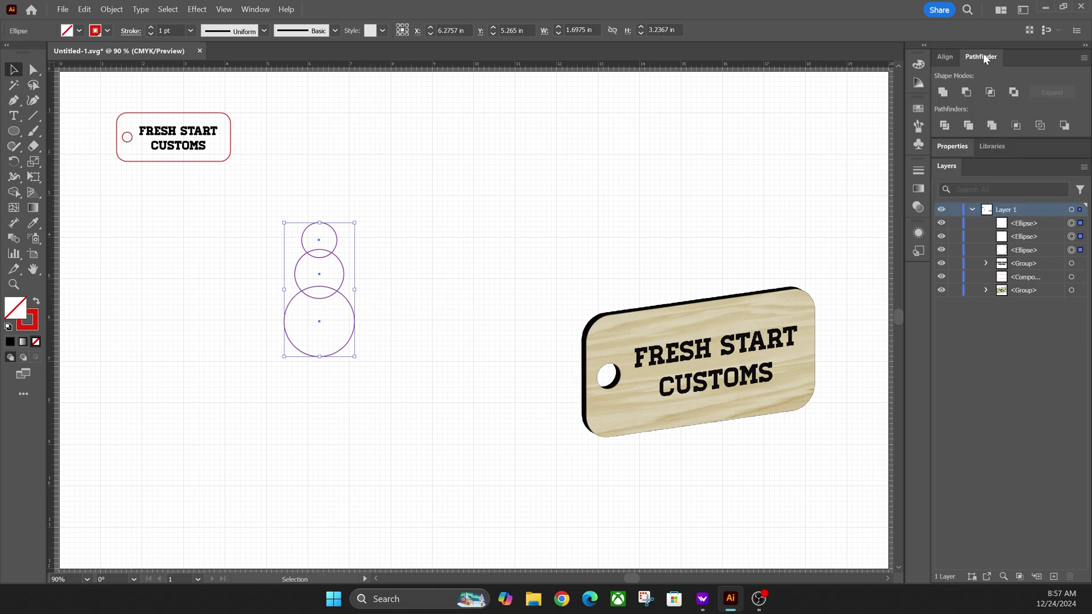
pyautogui.click(943, 91)
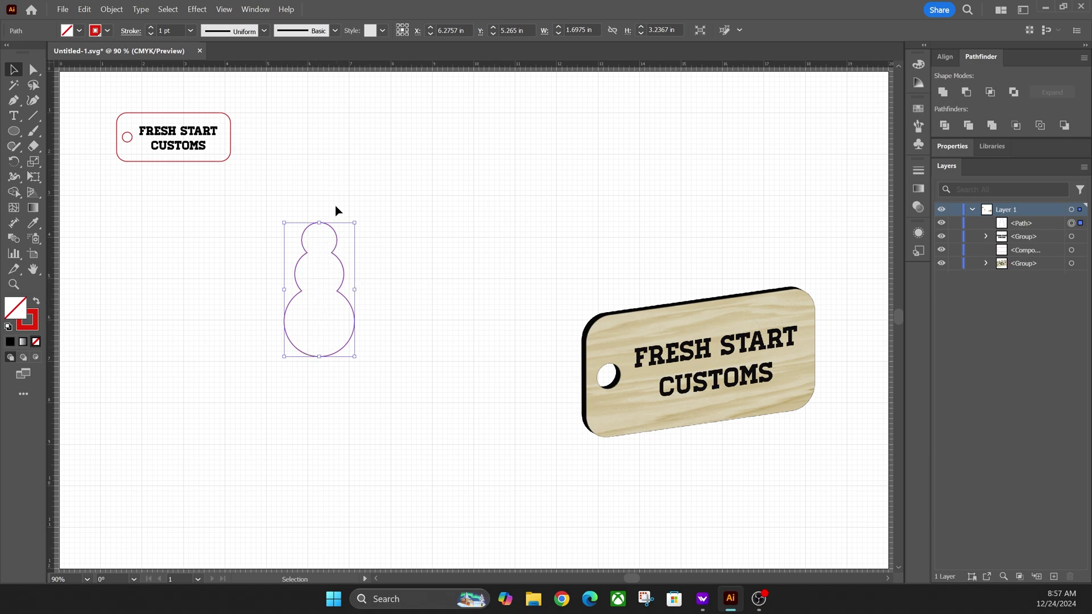
# Change the snowman outline's stroke to cyan.
pyautogui.click(365, 260)
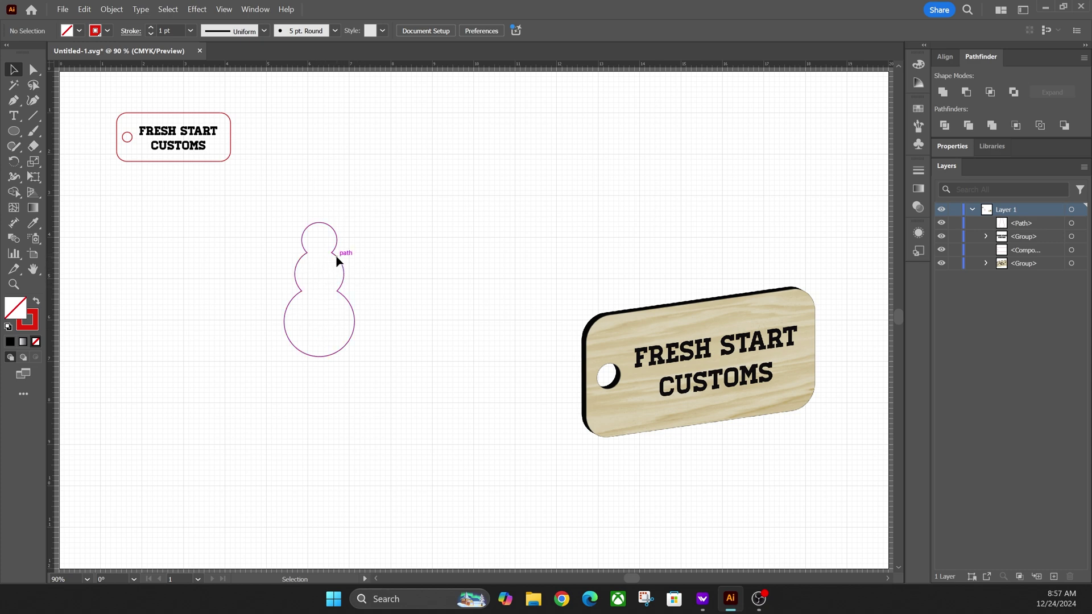
pyautogui.click(342, 260)
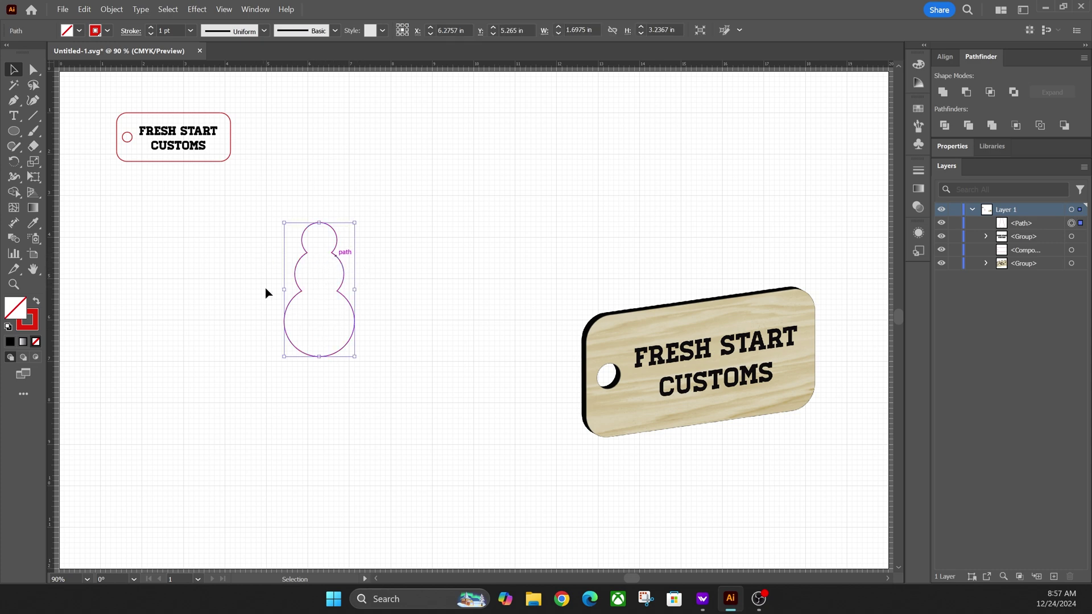
pyautogui.click(108, 31)
pyautogui.click(62, 88)
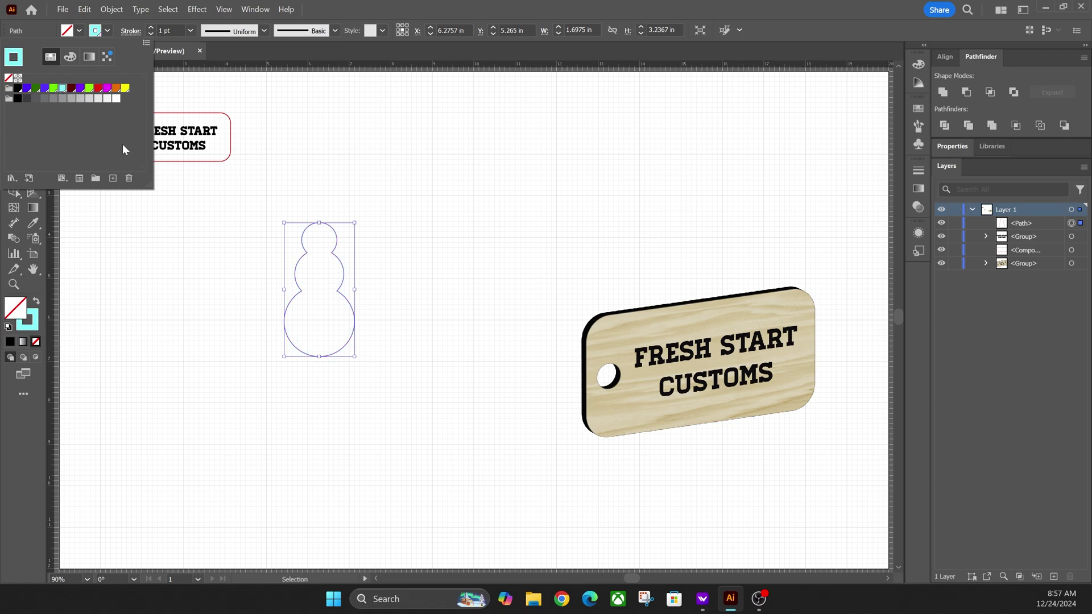
pyautogui.click(329, 298)
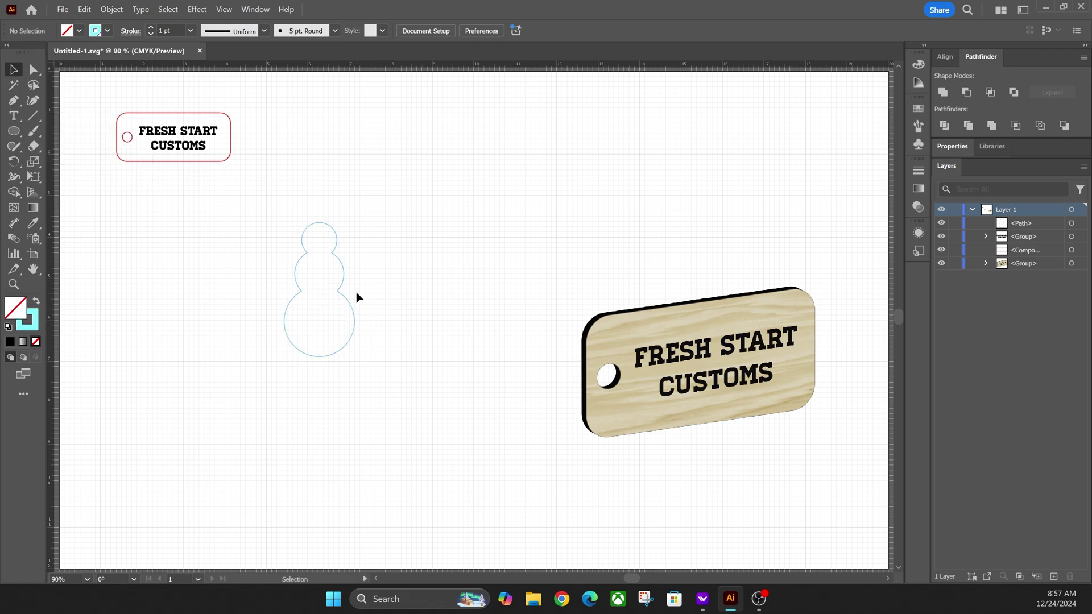
pyautogui.click(344, 279)
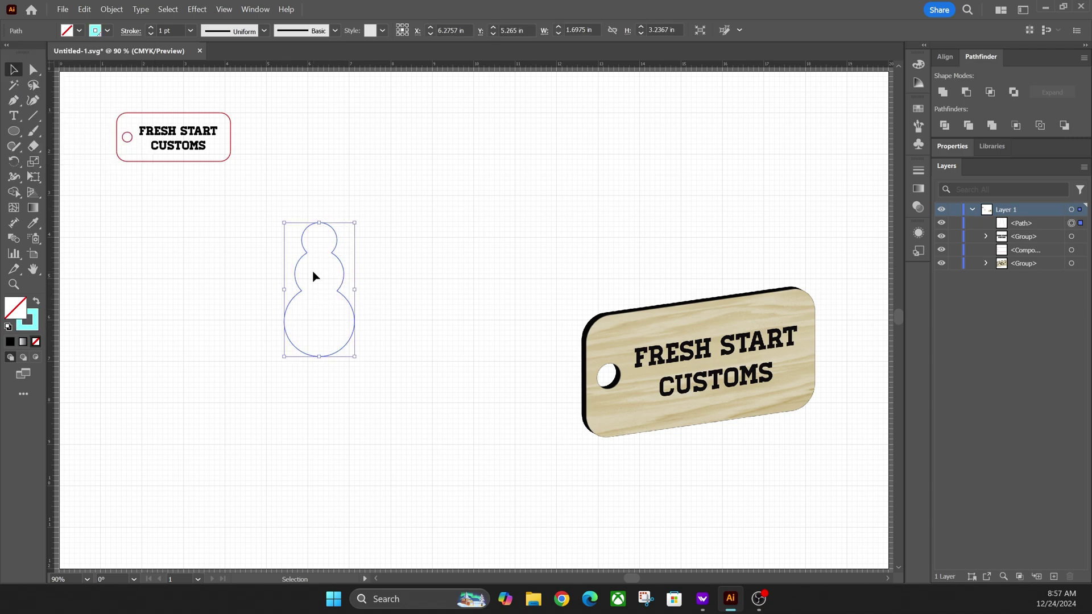
# Offset the snowman path by 0.25 in with Object > Path > Offset Path.
pyautogui.click(115, 13)
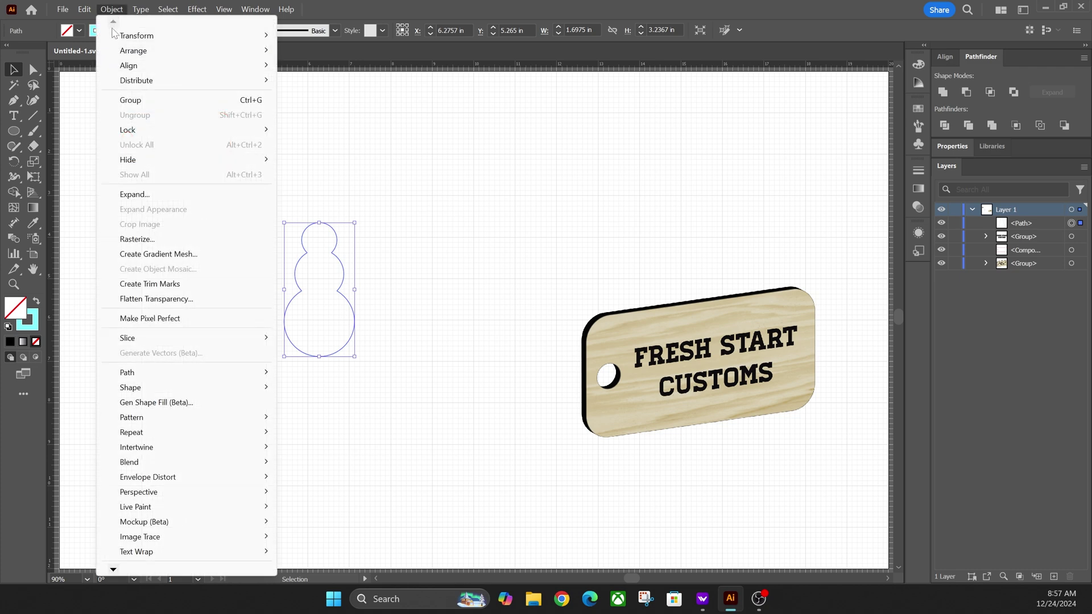
pyautogui.moveTo(194, 374)
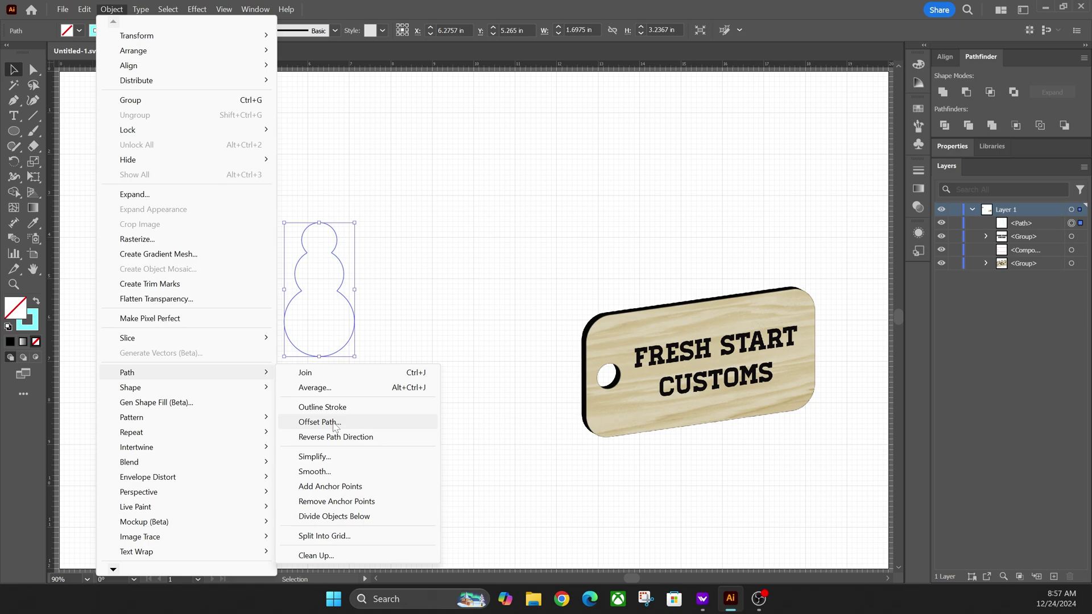
pyautogui.click(336, 424)
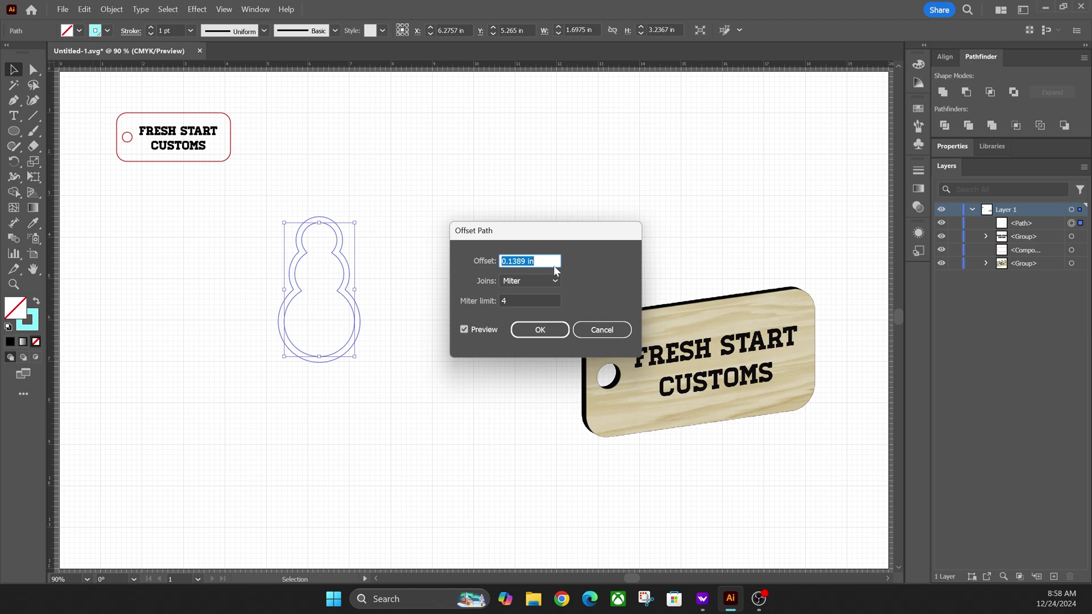
pyautogui.write('0.25')
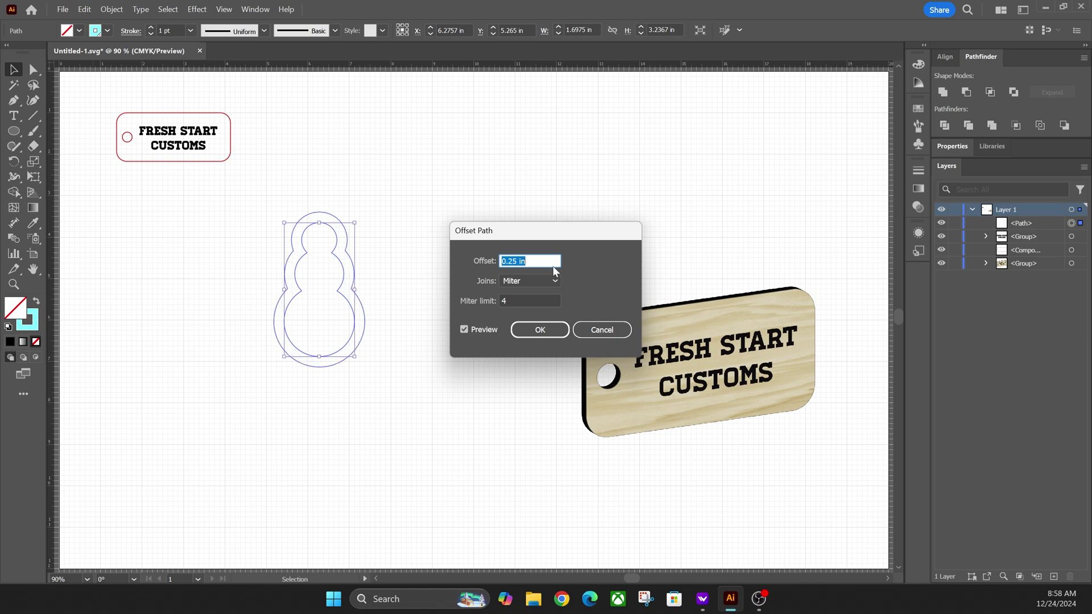
pyautogui.click(548, 331)
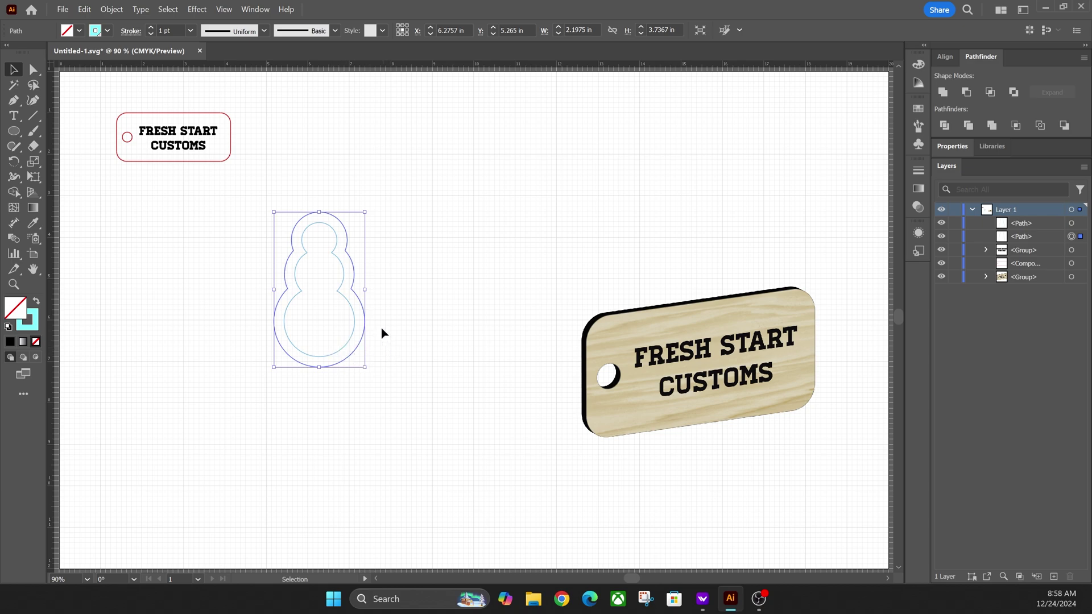
# Make the offset border red, about 2.20 × 3.74 in, and check both outlines.
pyautogui.click(108, 30)
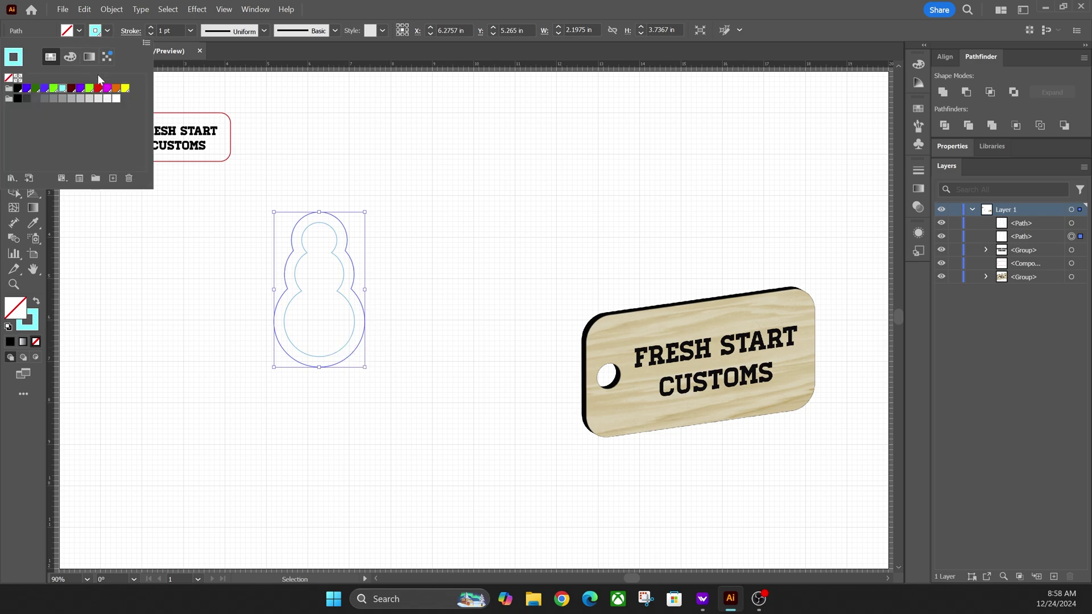
pyautogui.click(99, 90)
pyautogui.click(417, 244)
pyautogui.click(380, 316)
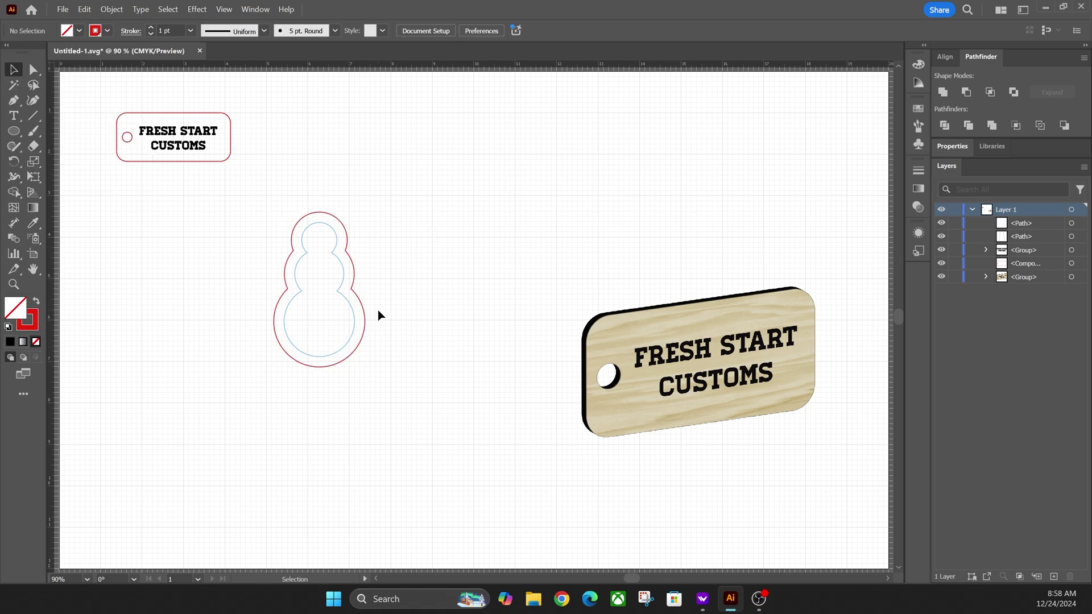
pyautogui.click(348, 231)
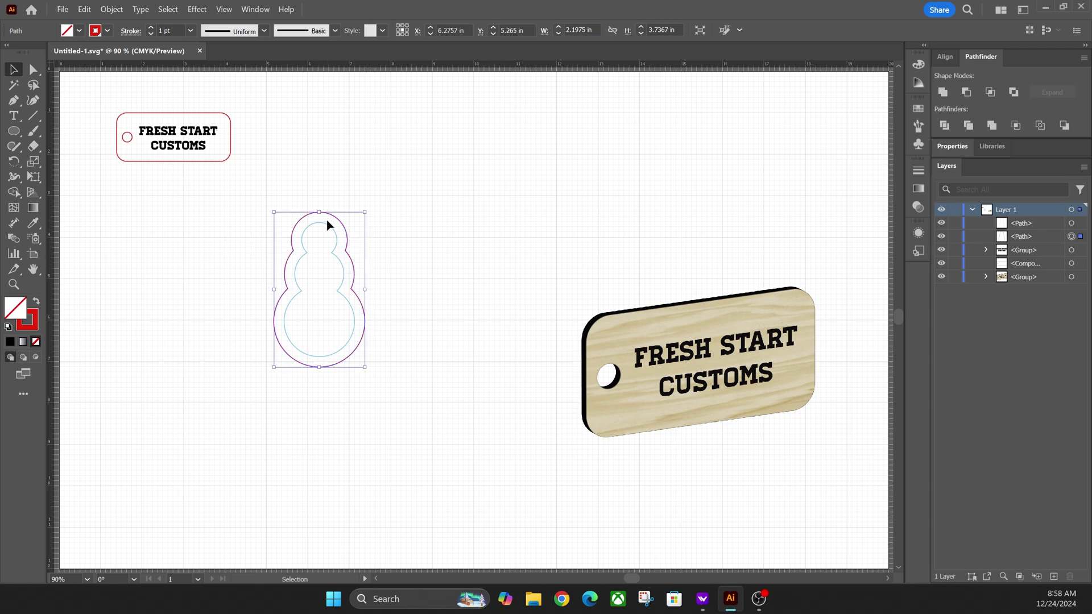
pyautogui.click(341, 274)
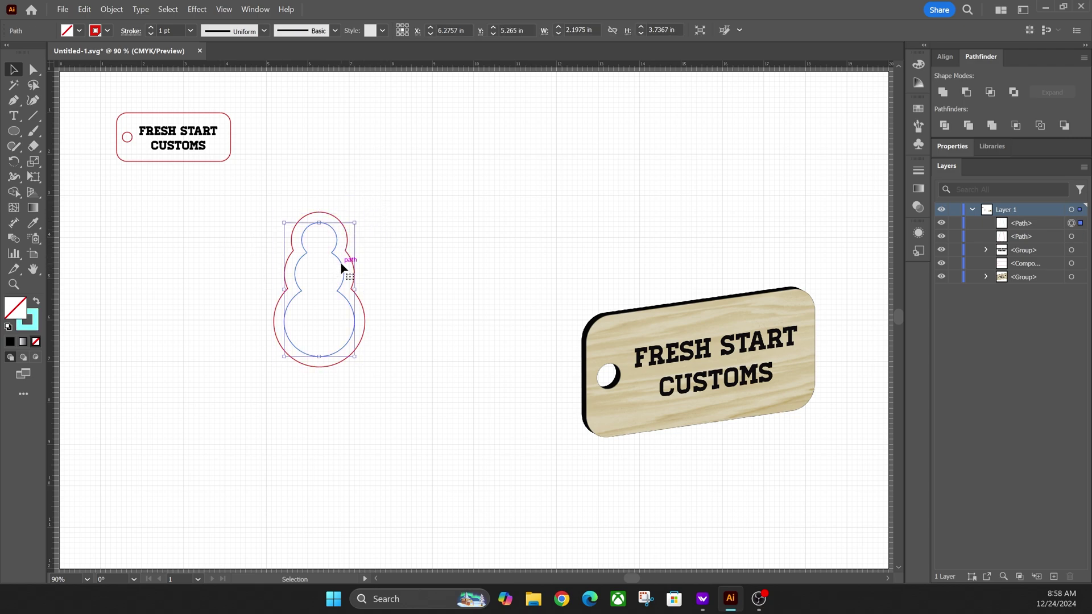
pyautogui.click(389, 257)
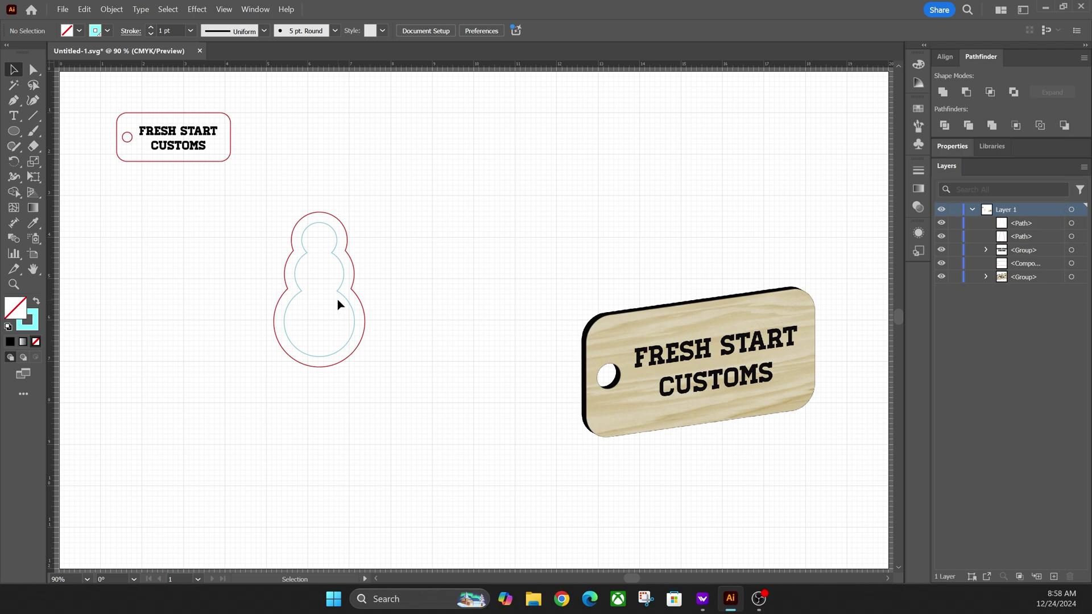
# Draw a small circle above the snowman's head and center it horizontally over the border.
pyautogui.click(13, 132)
pyautogui.moveTo(307, 192); pyautogui.dragTo(319, 262)
pyautogui.click(14, 69)
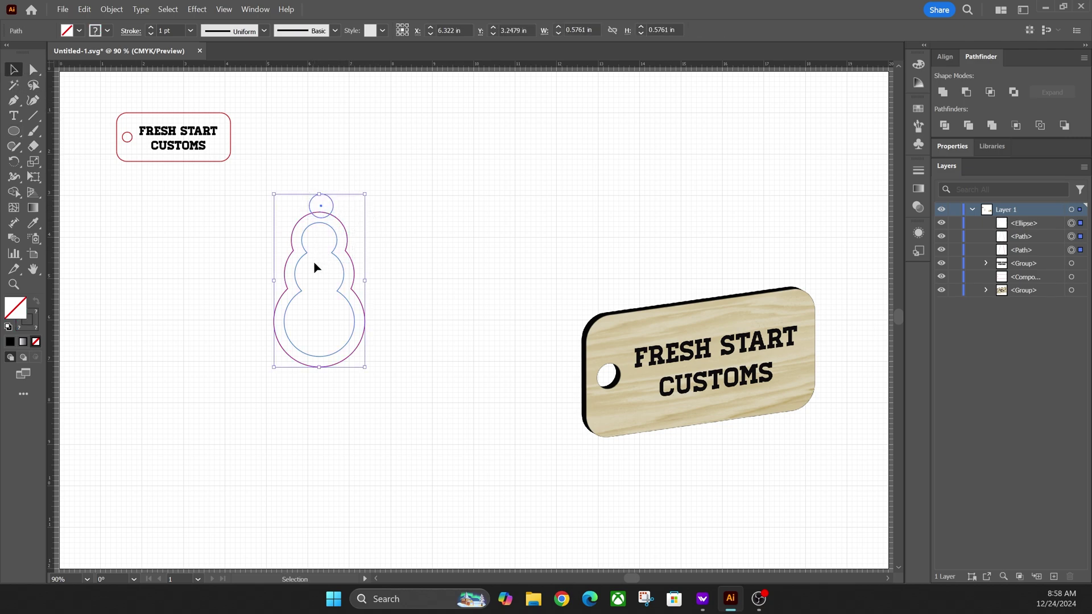
pyautogui.click(945, 57)
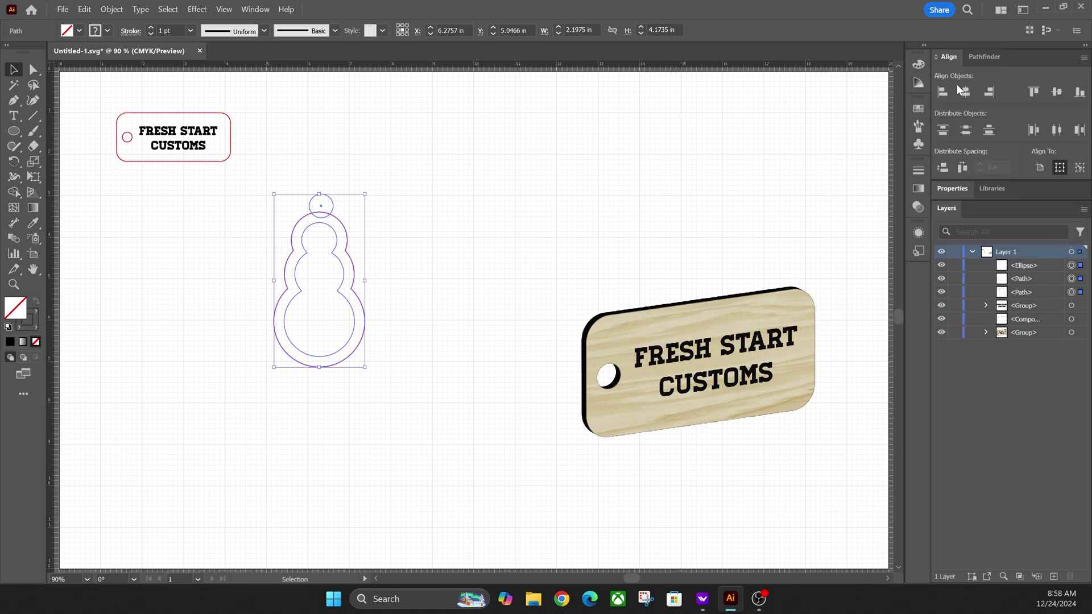
pyautogui.click(965, 92)
# Give the 0.58 in top circle a red outline and select it with the outer border.
pyautogui.click(405, 194)
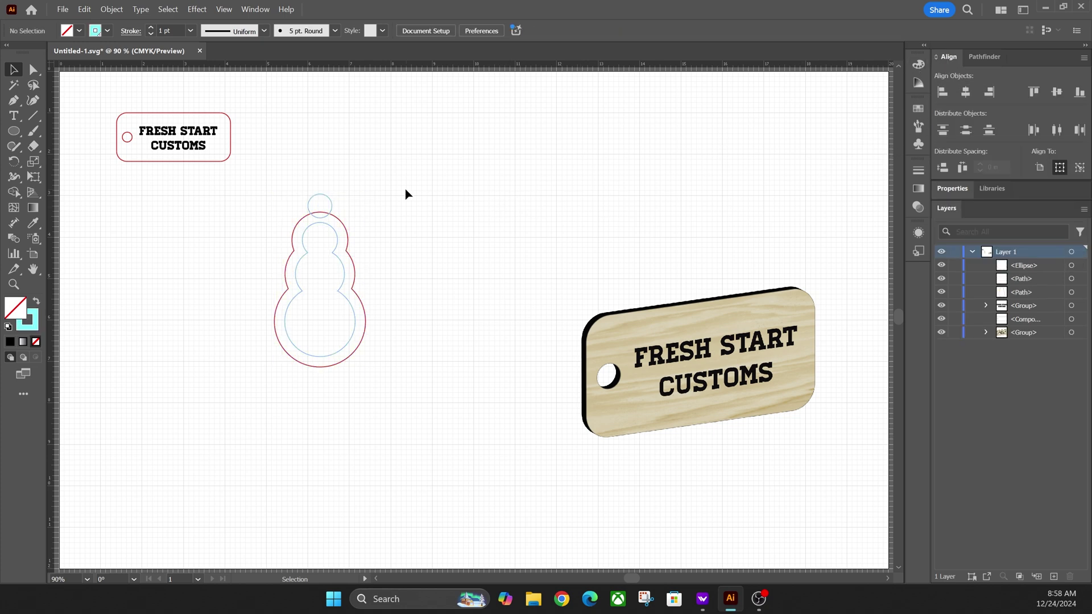
pyautogui.click(332, 207)
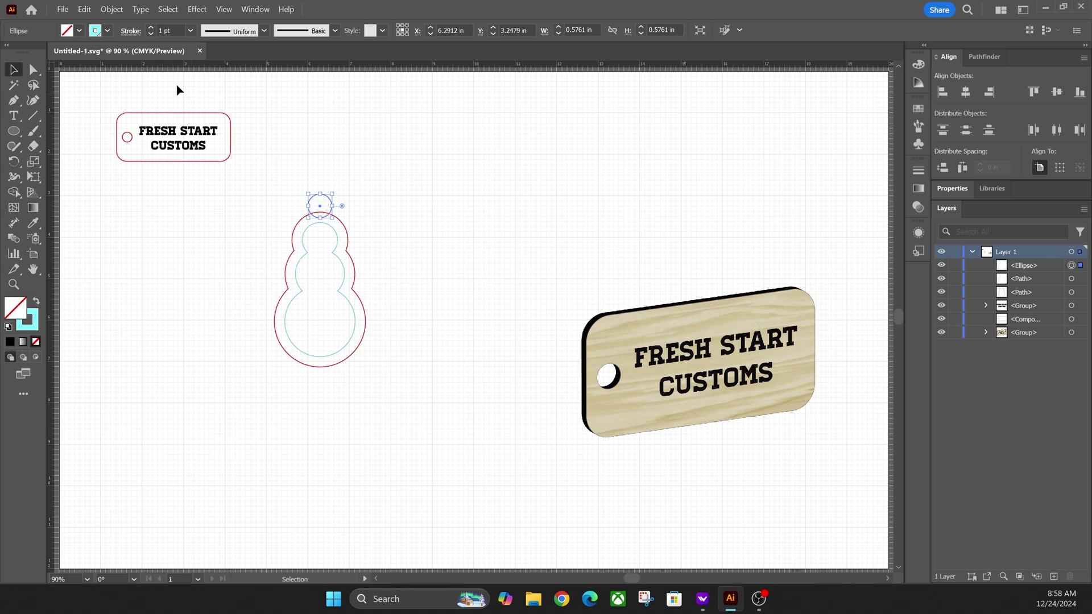
pyautogui.click(107, 31)
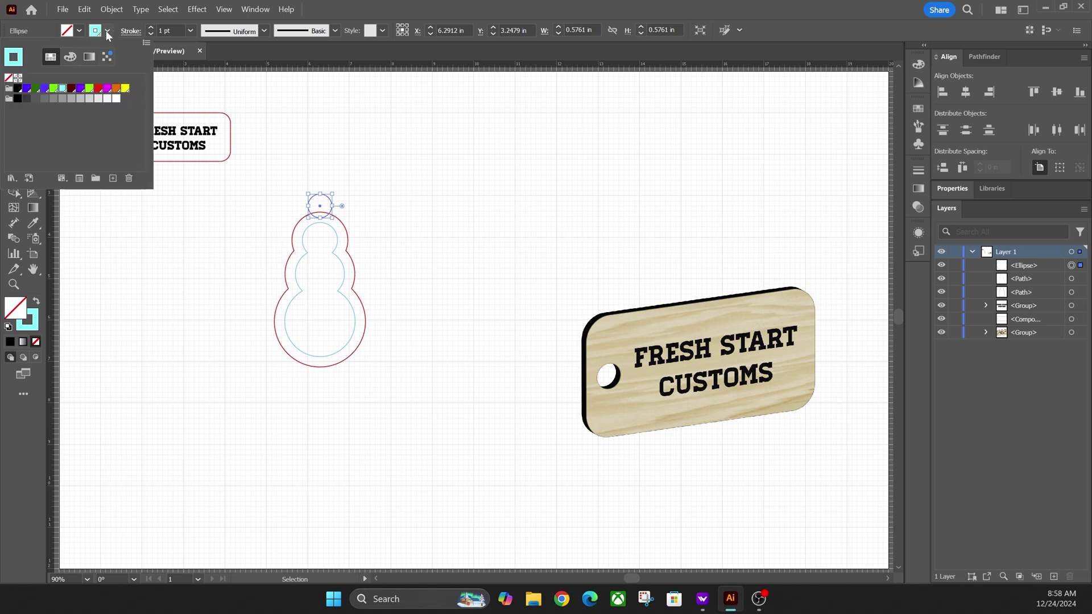
pyautogui.click(98, 88)
pyautogui.click(366, 188)
pyautogui.moveTo(376, 186); pyautogui.dragTo(321, 218)
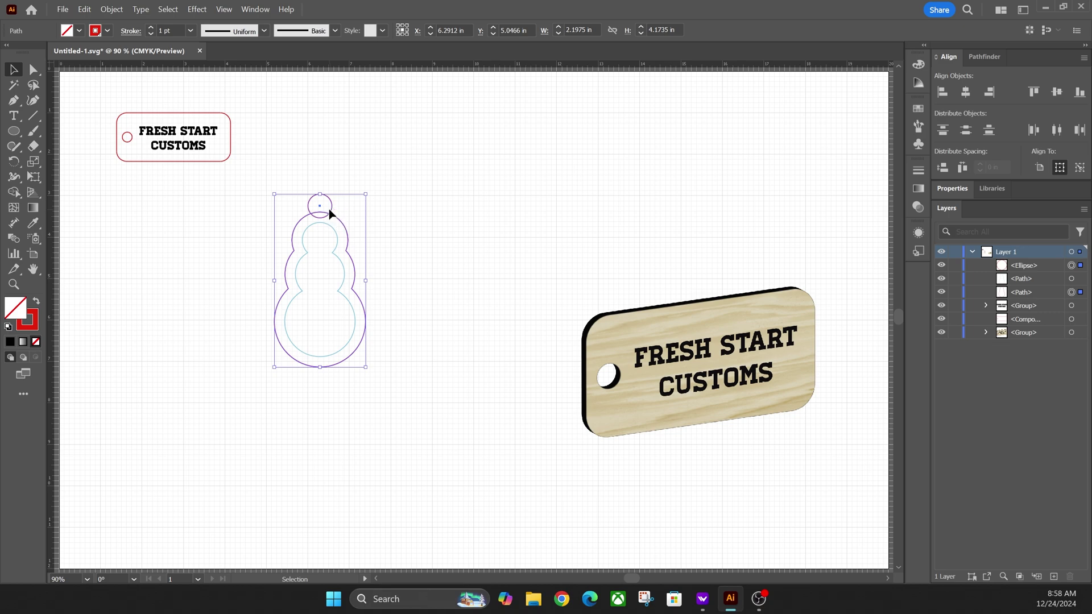
# Merge the top circle into the outer border to form the hanging loop.
pyautogui.click(980, 58)
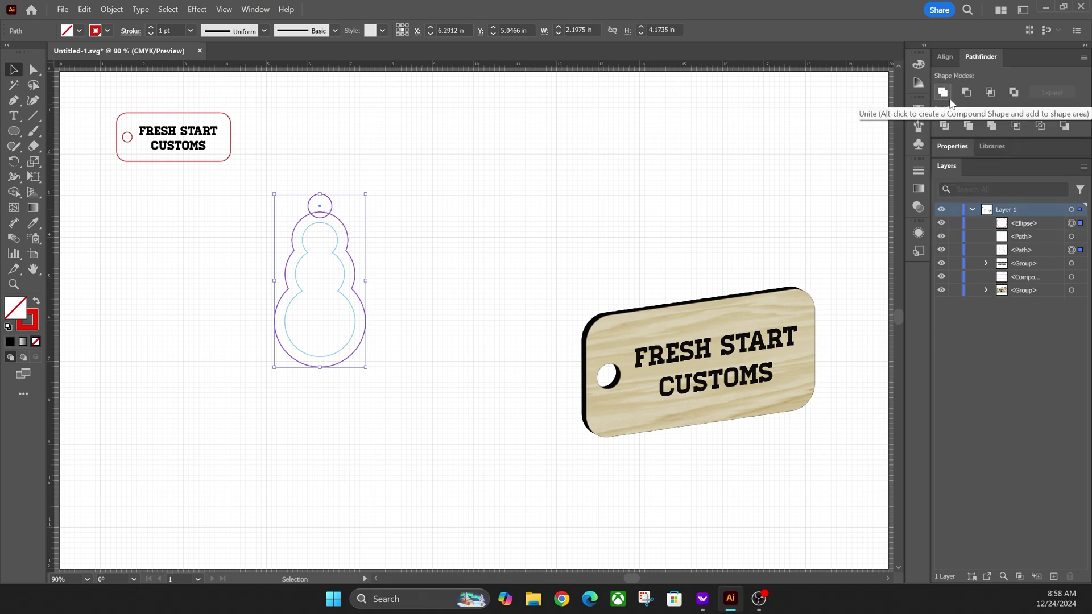
pyautogui.click(943, 92)
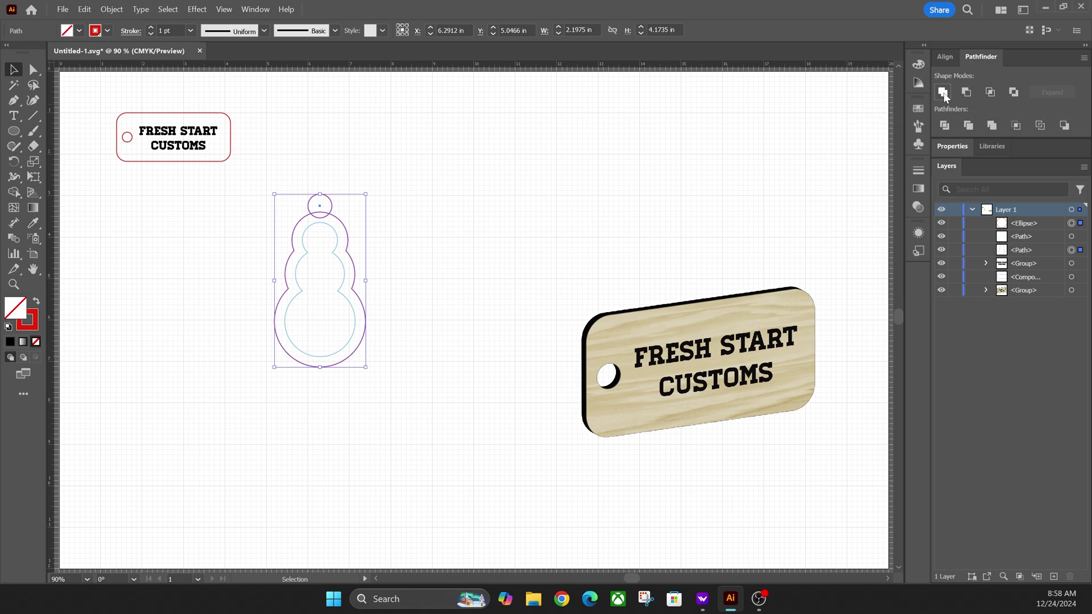
pyautogui.click(417, 241)
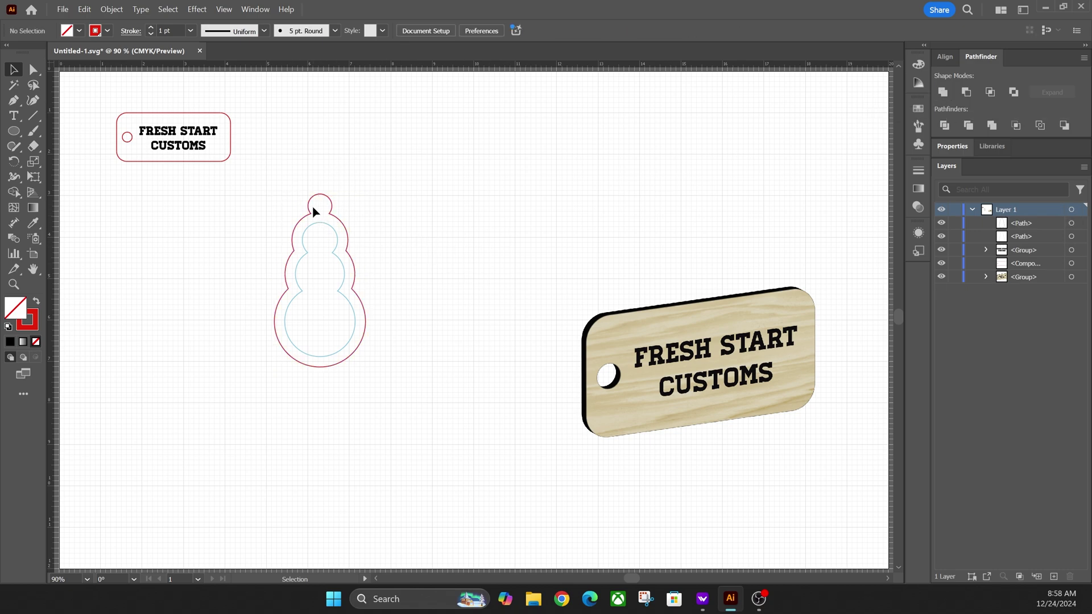
# Draw a small circle inside the top loop and subtract it from the border as the hanging hole.
pyautogui.click(14, 132)
pyautogui.moveTo(294, 183); pyautogui.dragTo(308, 197)
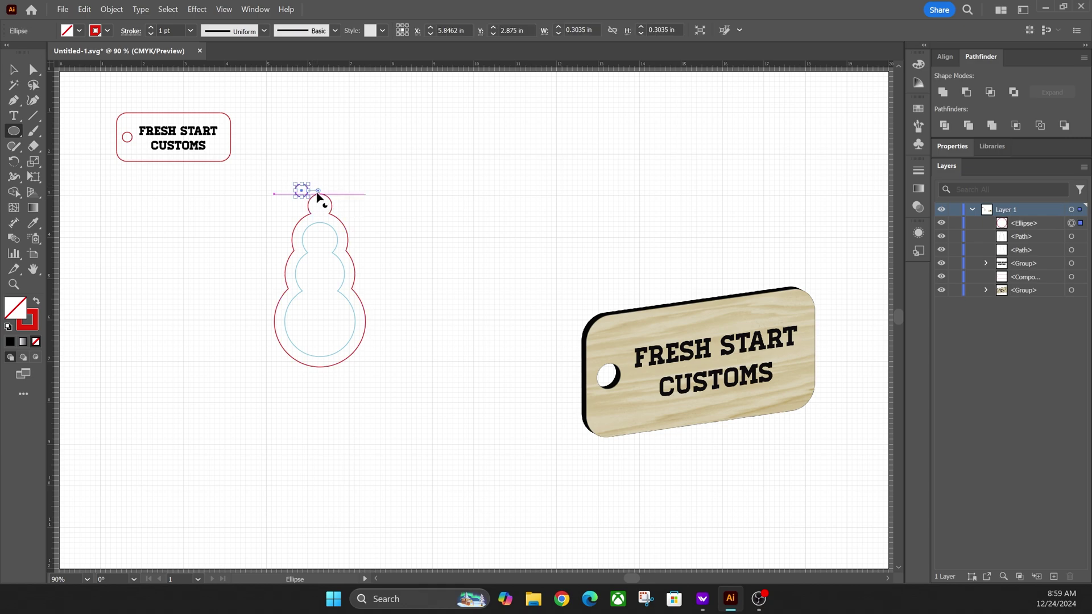
pyautogui.press('v')
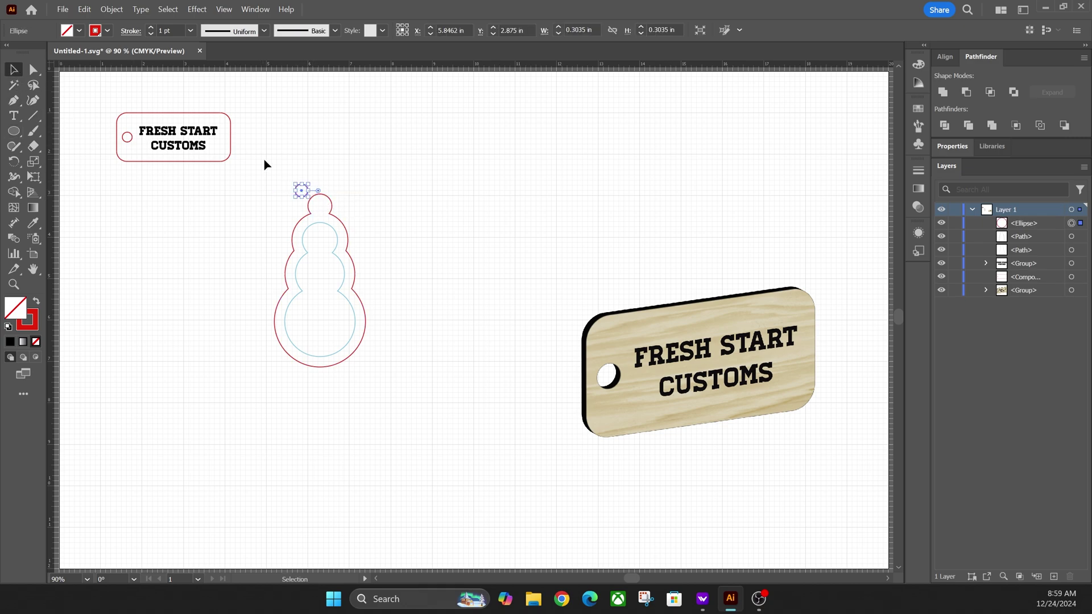
pyautogui.click(313, 199)
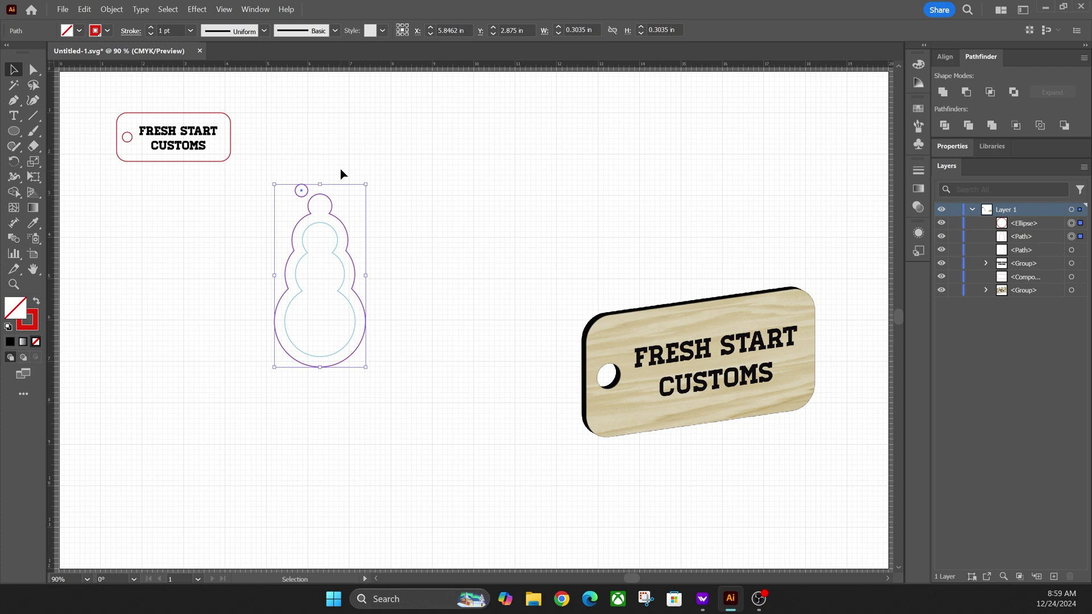
pyautogui.click(319, 190)
pyautogui.moveTo(306, 194); pyautogui.dragTo(326, 208)
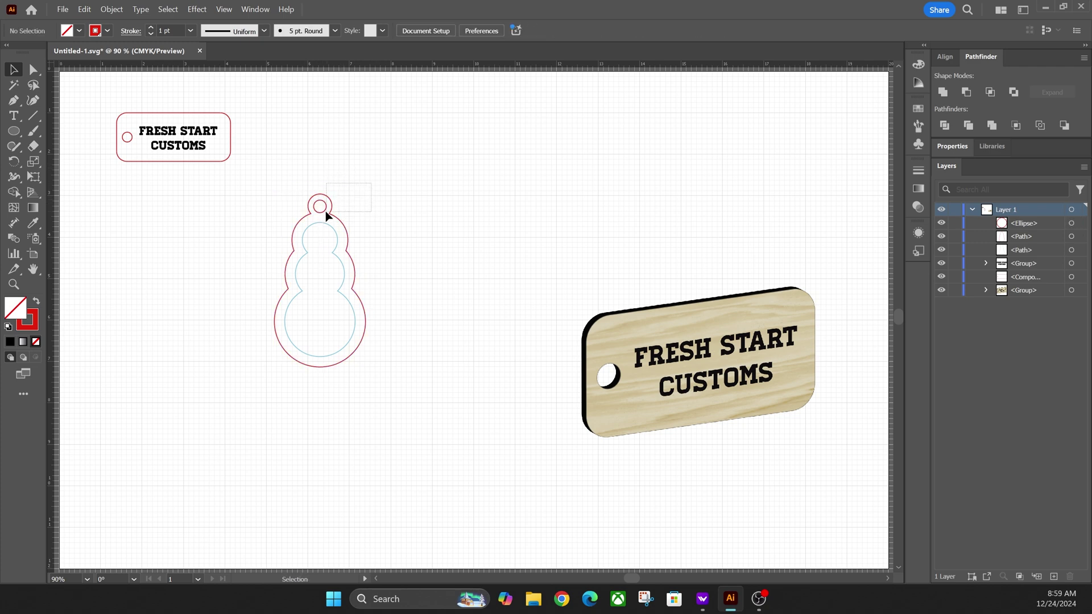
pyautogui.keyDown('shift'); pyautogui.click(317, 219); pyautogui.keyUp('shift')
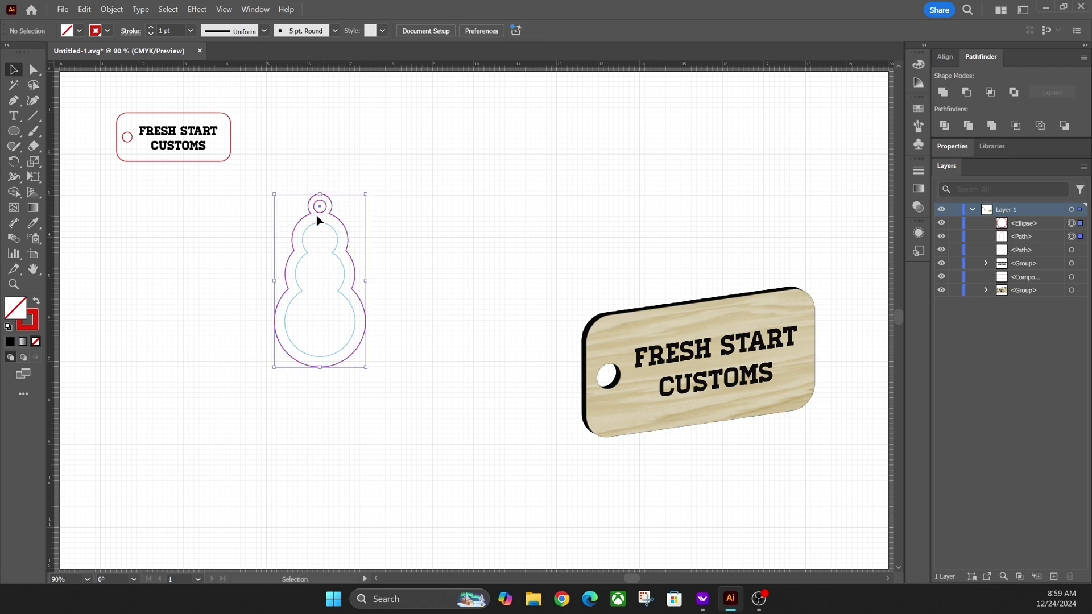
pyautogui.click(965, 93)
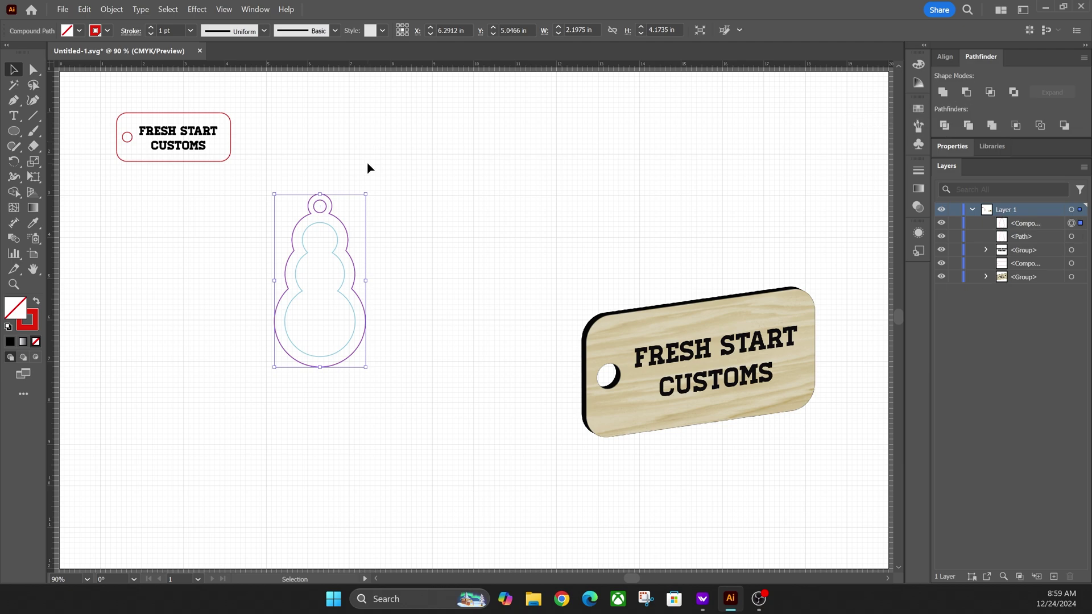
pyautogui.click(458, 192)
# Select and deselect both snowman outlines, then bring WeCreat MakeIt to the front.
pyautogui.moveTo(458, 193); pyautogui.dragTo(280, 330)
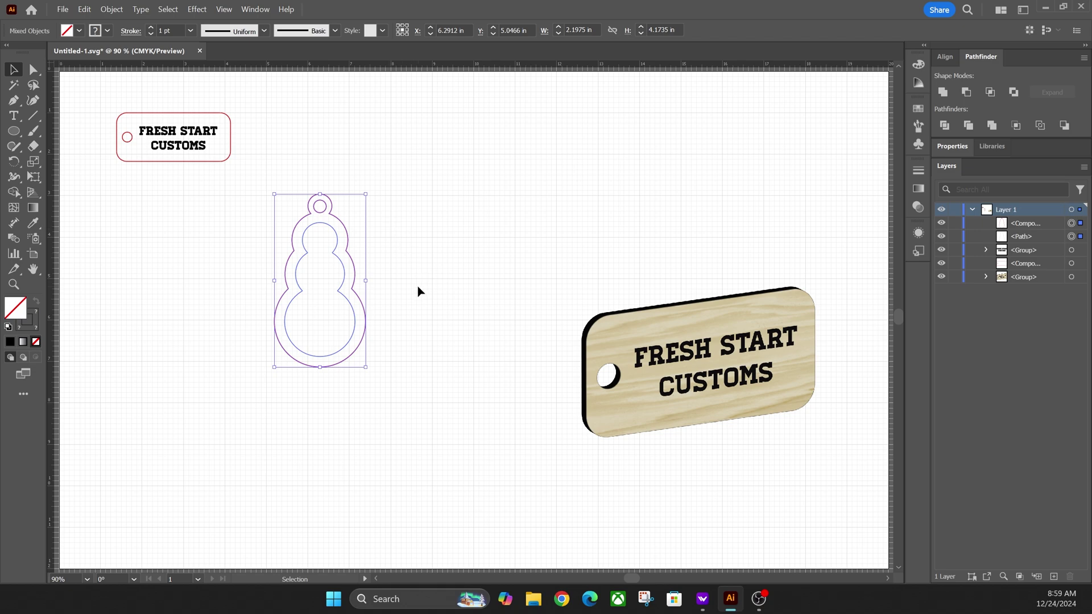
pyautogui.click(435, 291)
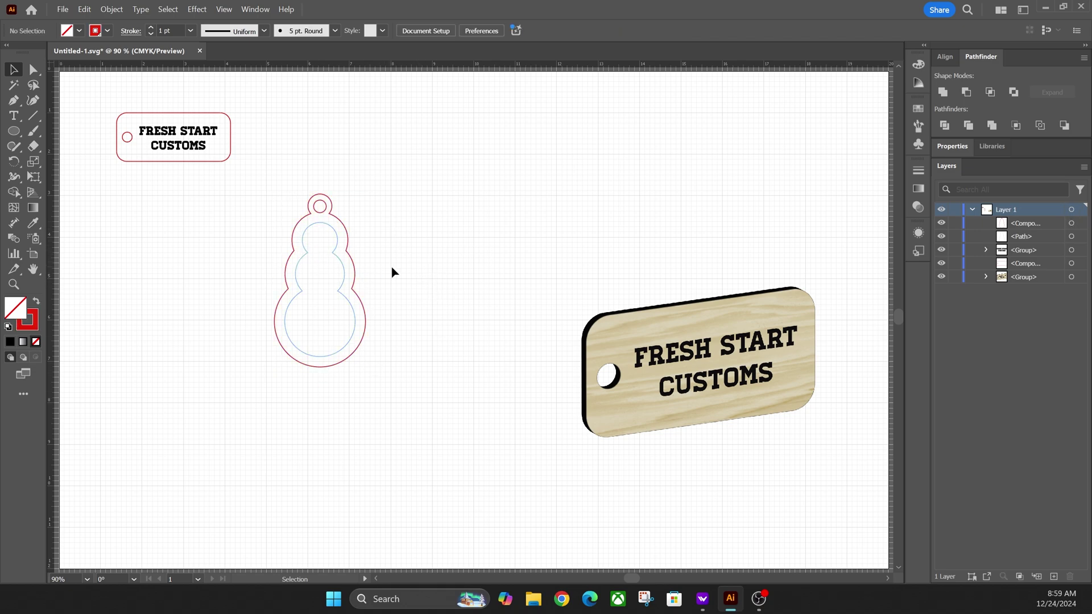
pyautogui.moveTo(706, 603)
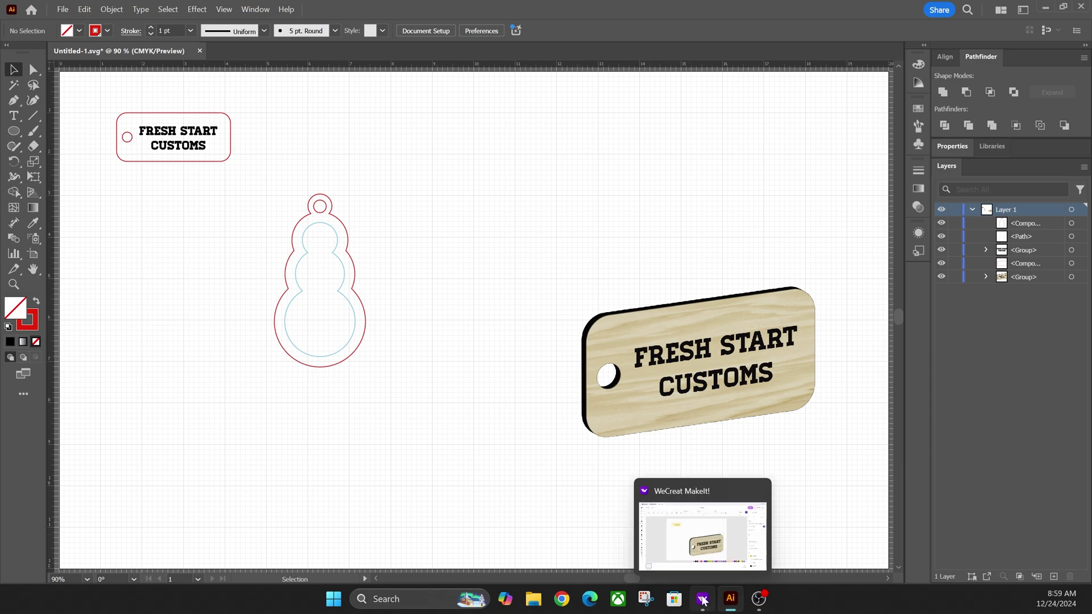
pyautogui.click(703, 600)
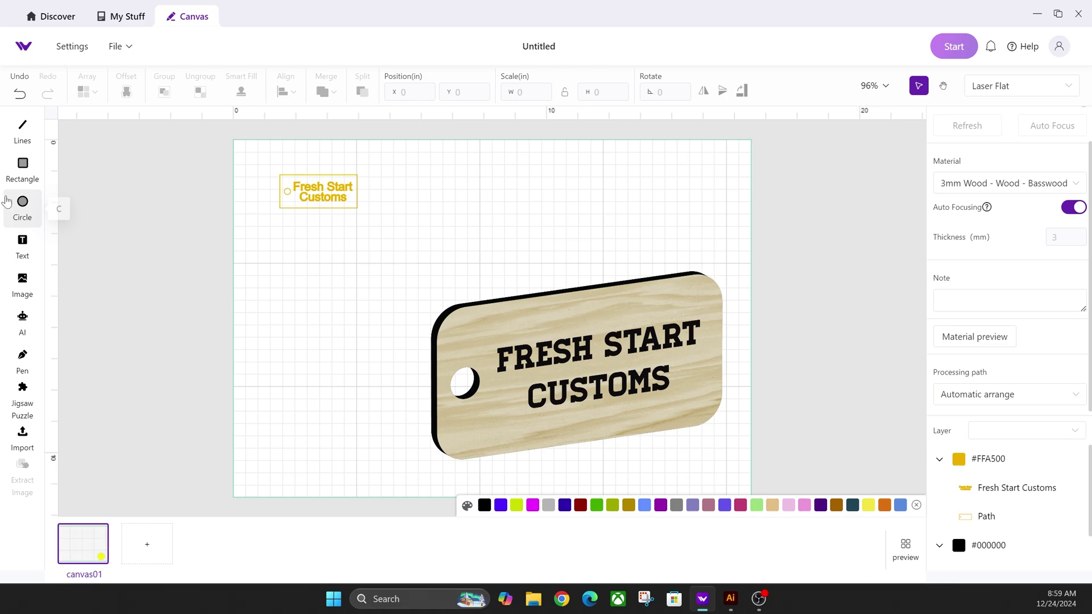
# Draw three stacked circles of increasing size for the snowman body.
pyautogui.click(22, 204)
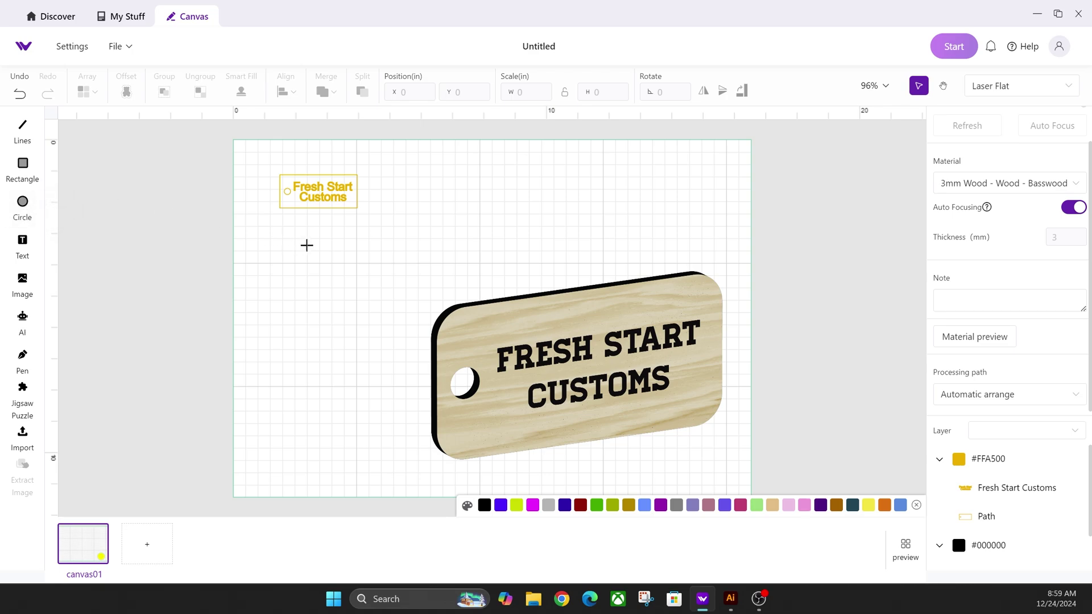
pyautogui.moveTo(306, 246); pyautogui.dragTo(332, 266)
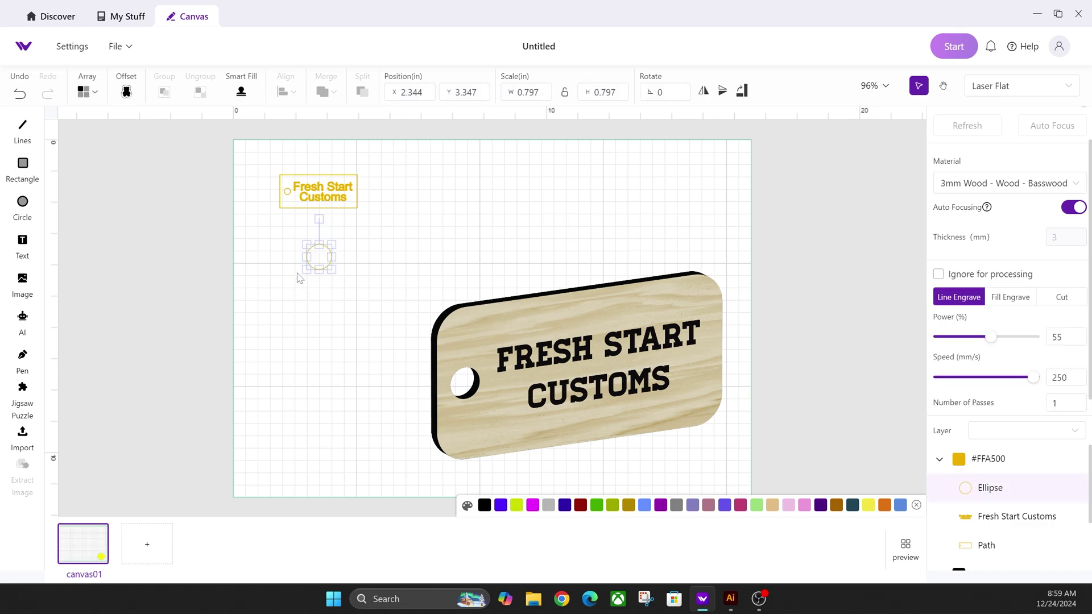
pyautogui.click(23, 206)
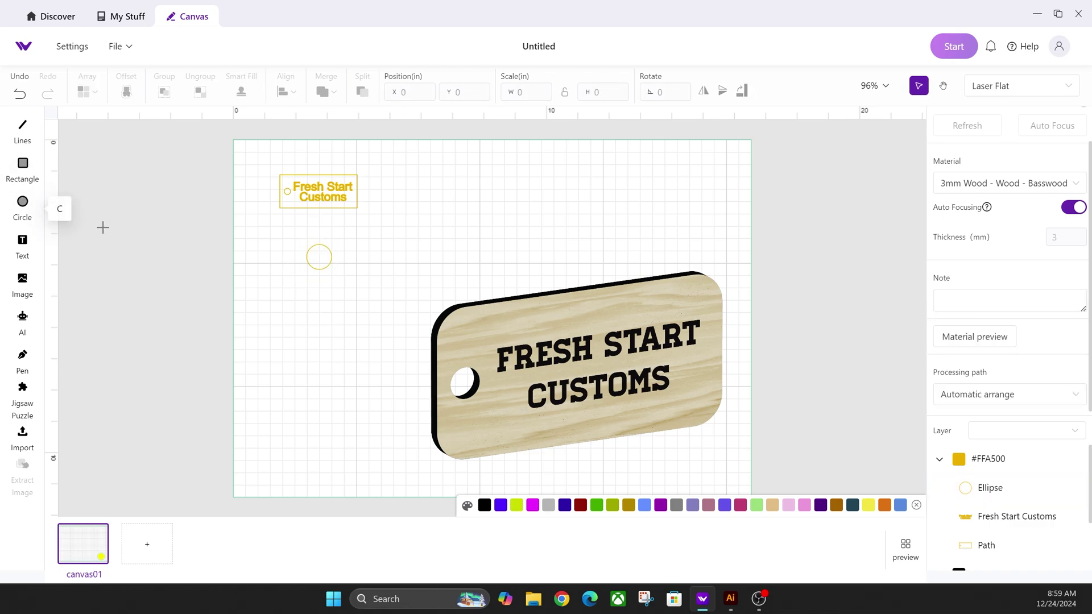
pyautogui.moveTo(302, 261)
pyautogui.mouseDown()
pyautogui.moveTo(337, 292)
pyautogui.moveTo(330, 317)
pyautogui.moveTo(348, 341)
pyautogui.mouseUp()
pyautogui.click(23, 205)
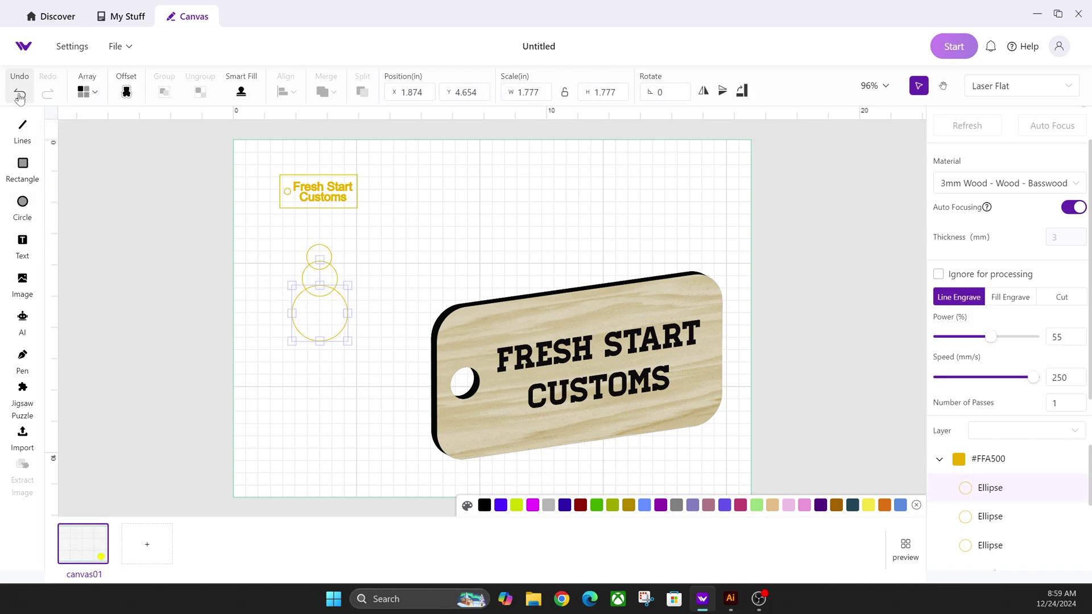
# Center the three circles horizontally and merge them into one snowman shape.
pyautogui.click(394, 262)
pyautogui.moveTo(387, 241); pyautogui.dragTo(301, 330)
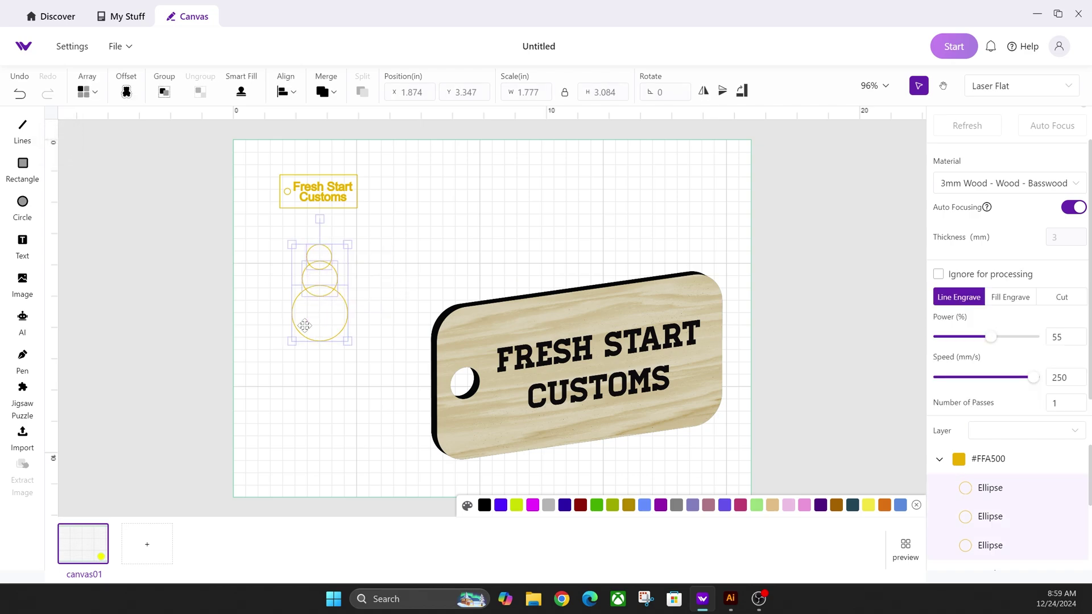
pyautogui.click(284, 91)
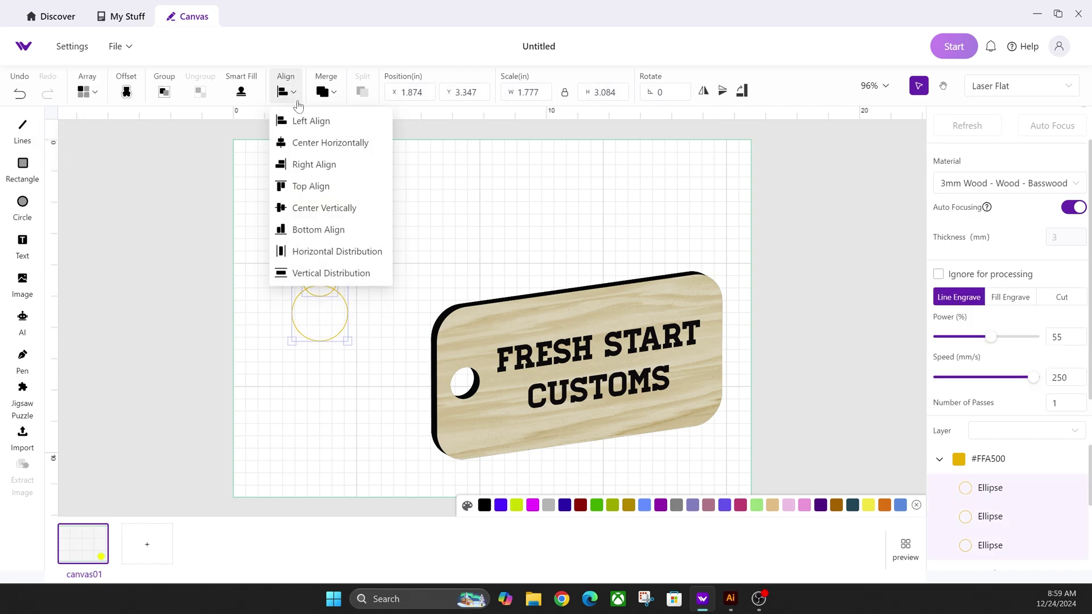
pyautogui.click(314, 145)
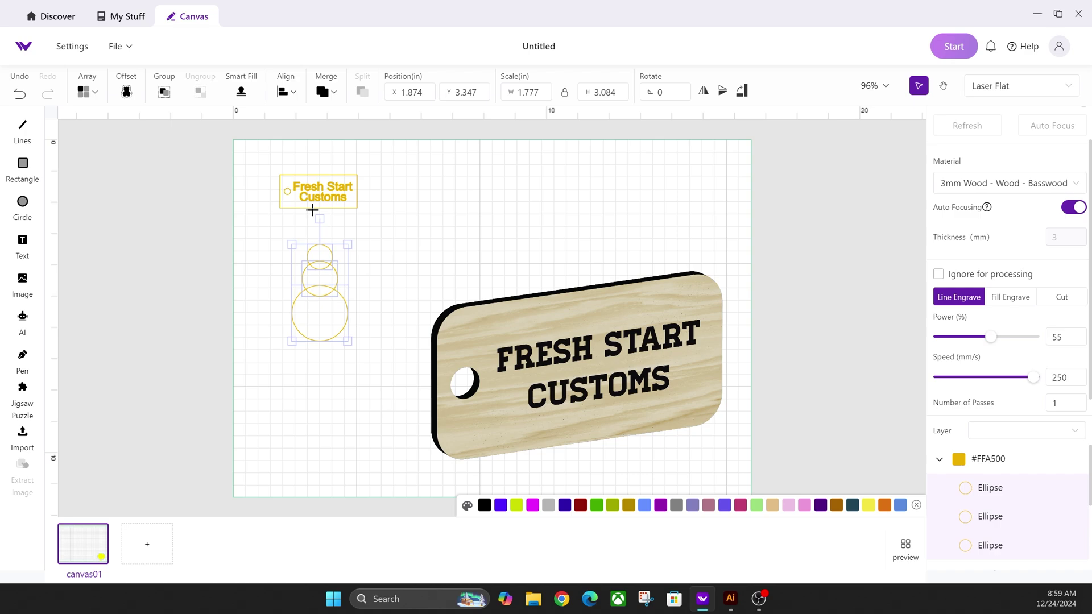
pyautogui.click(327, 94)
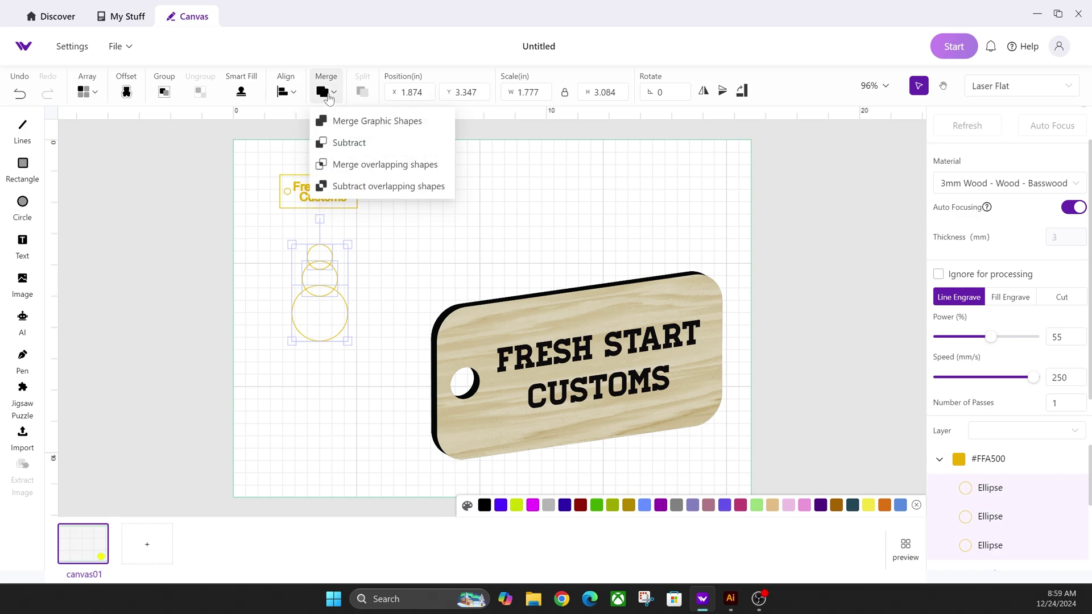
pyautogui.click(358, 124)
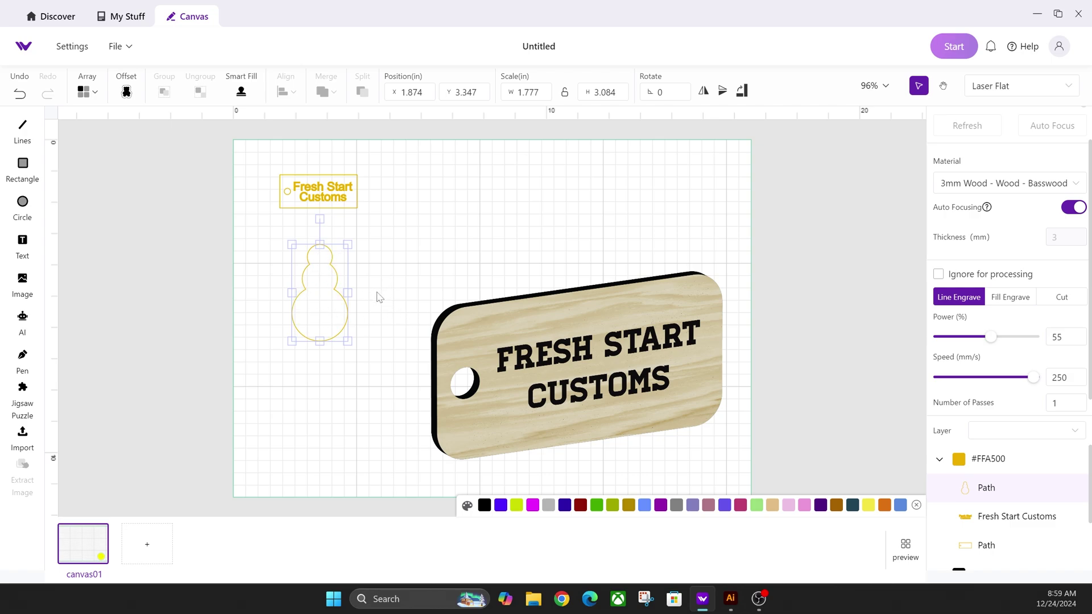
# Add a 0.216 in offset border around the snowman and select it.
pyautogui.click(127, 92)
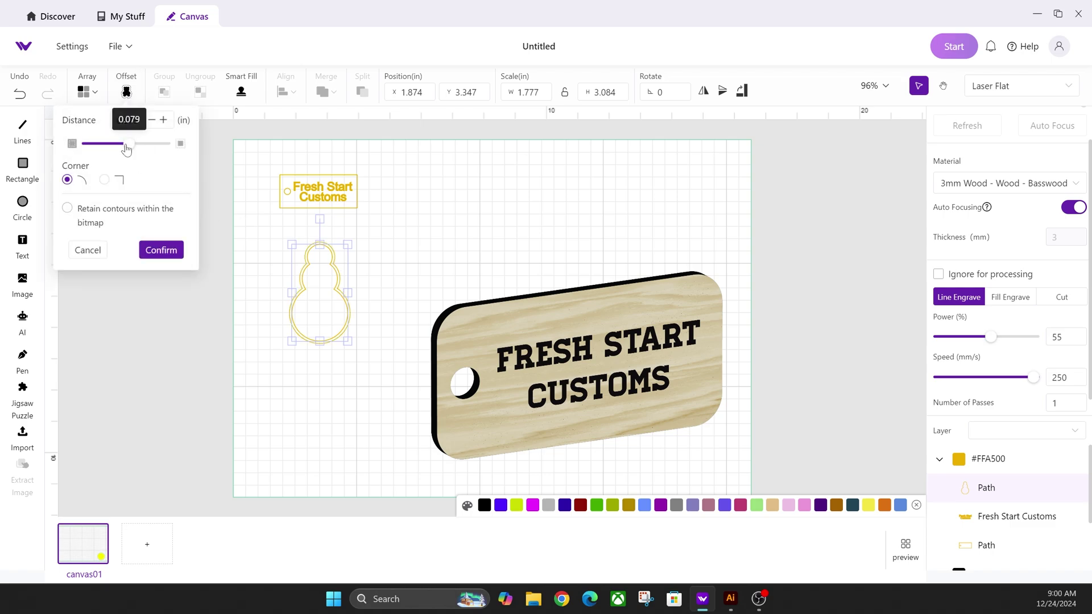
pyautogui.moveTo(126, 149); pyautogui.dragTo(135, 149)
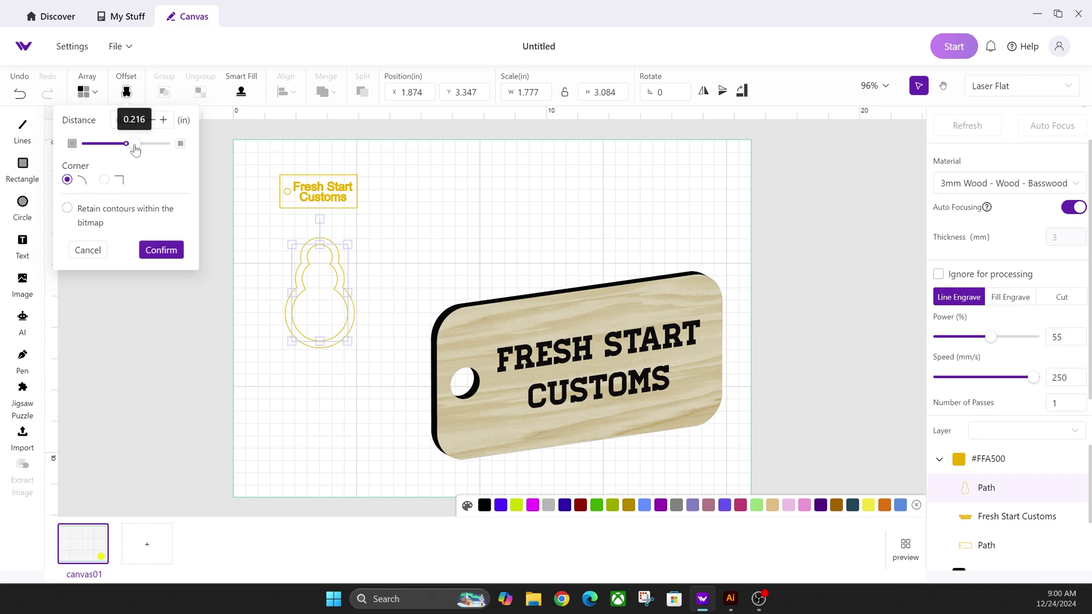
pyautogui.click(165, 251)
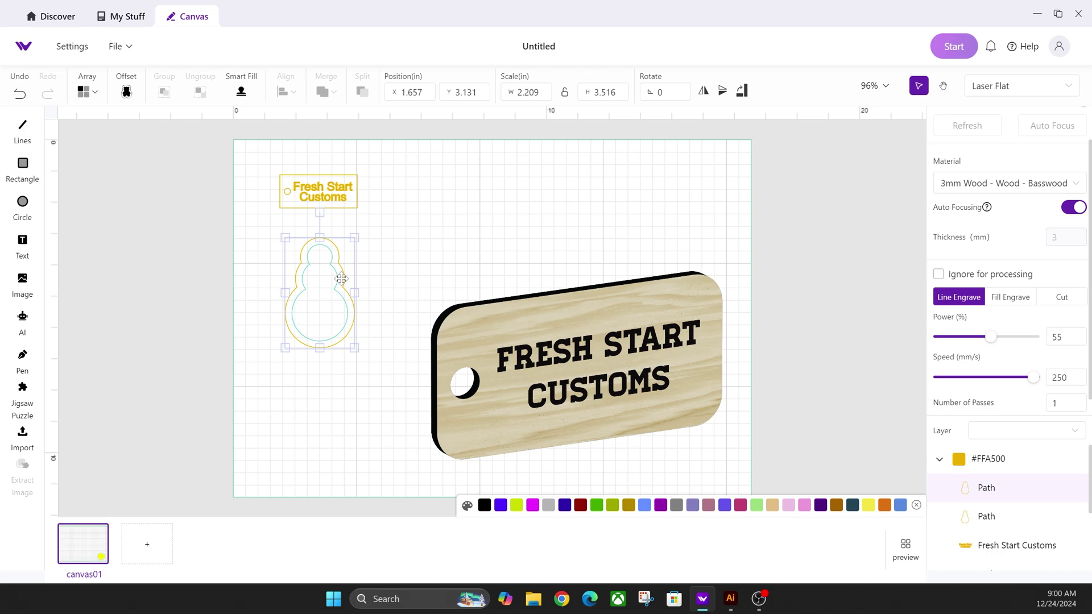
pyautogui.click(331, 239)
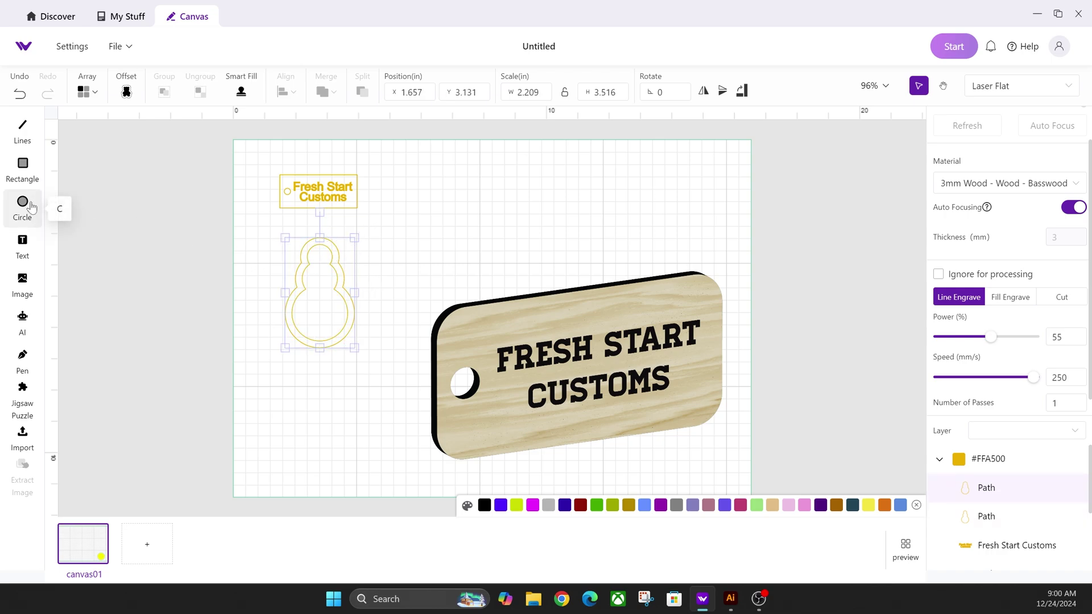
# Draw a circle at the top, center it, and merge it into the outer border.
pyautogui.click(59, 205)
pyautogui.moveTo(312, 224)
pyautogui.mouseDown()
pyautogui.moveTo(329, 242)
pyautogui.moveTo(360, 228)
pyautogui.moveTo(302, 272)
pyautogui.mouseUp()
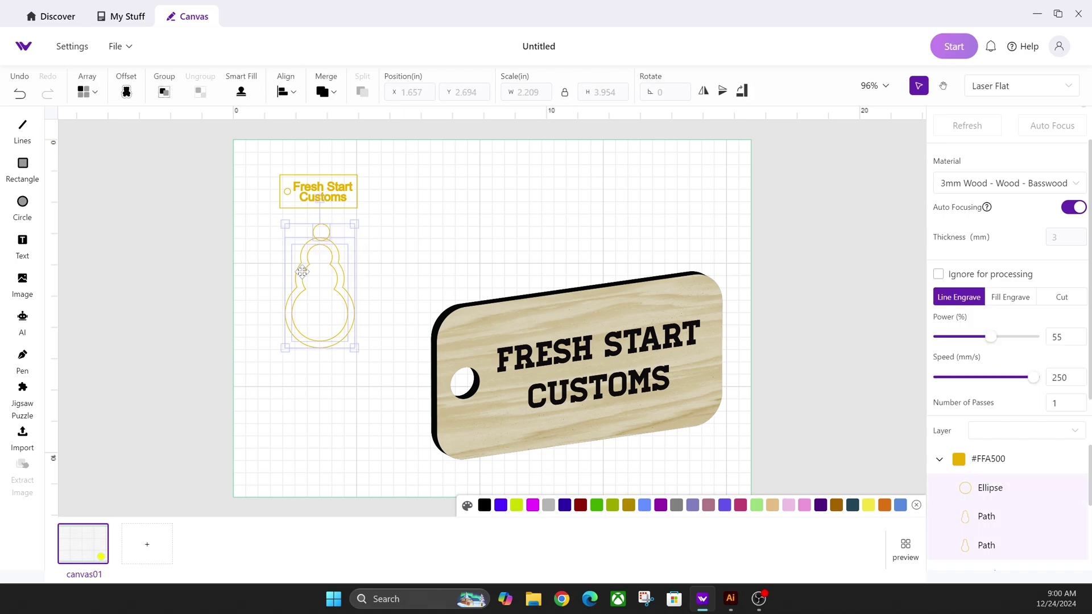
pyautogui.click(285, 91)
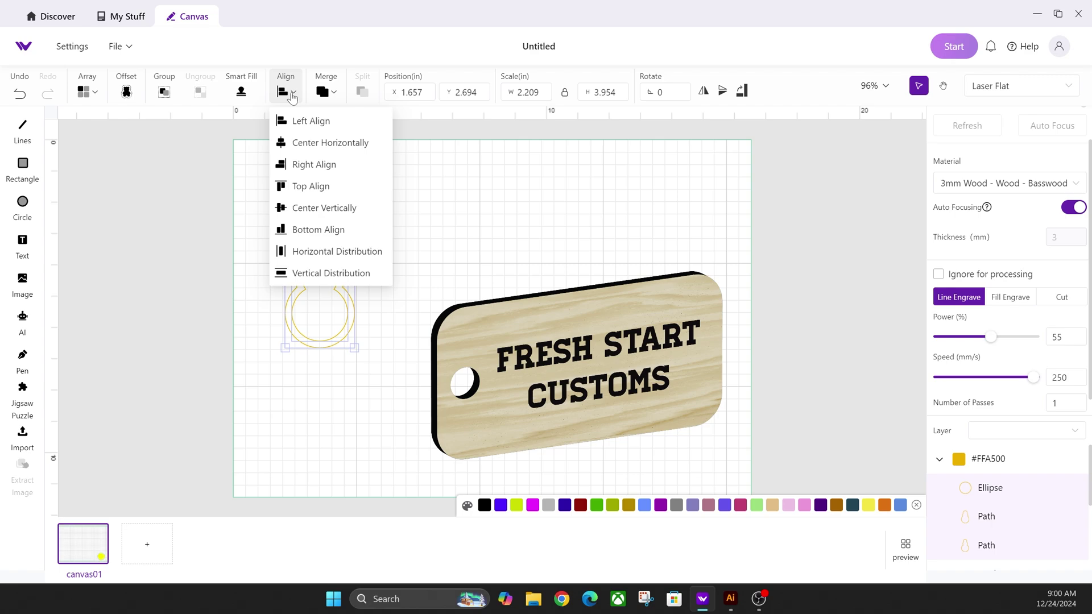
pyautogui.click(317, 143)
pyautogui.click(371, 242)
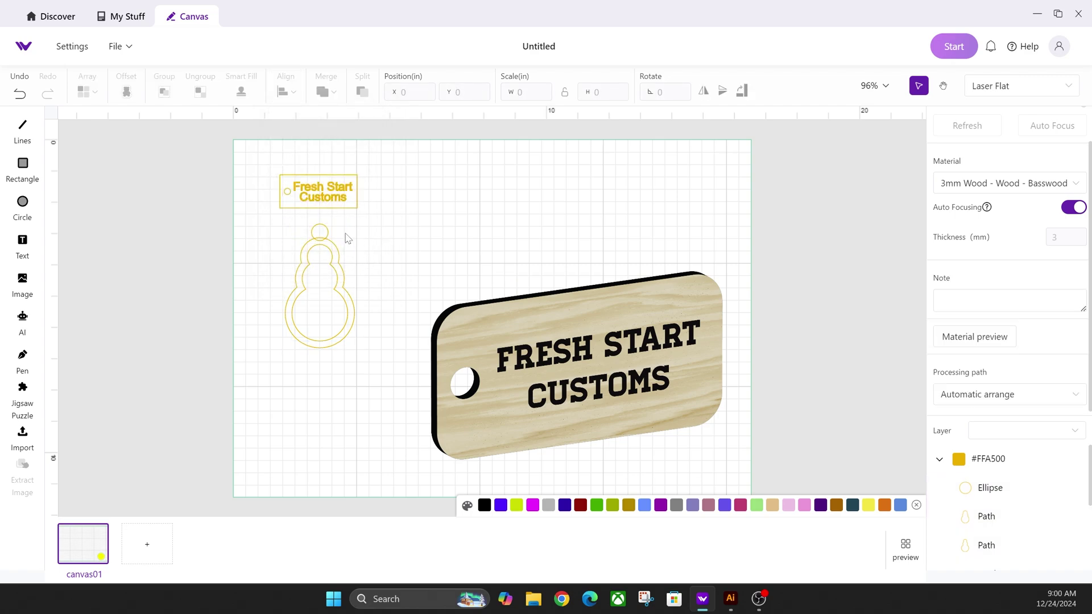
pyautogui.click(330, 242)
pyautogui.keyDown('shift'); pyautogui.click(326, 229); pyautogui.keyUp('shift')
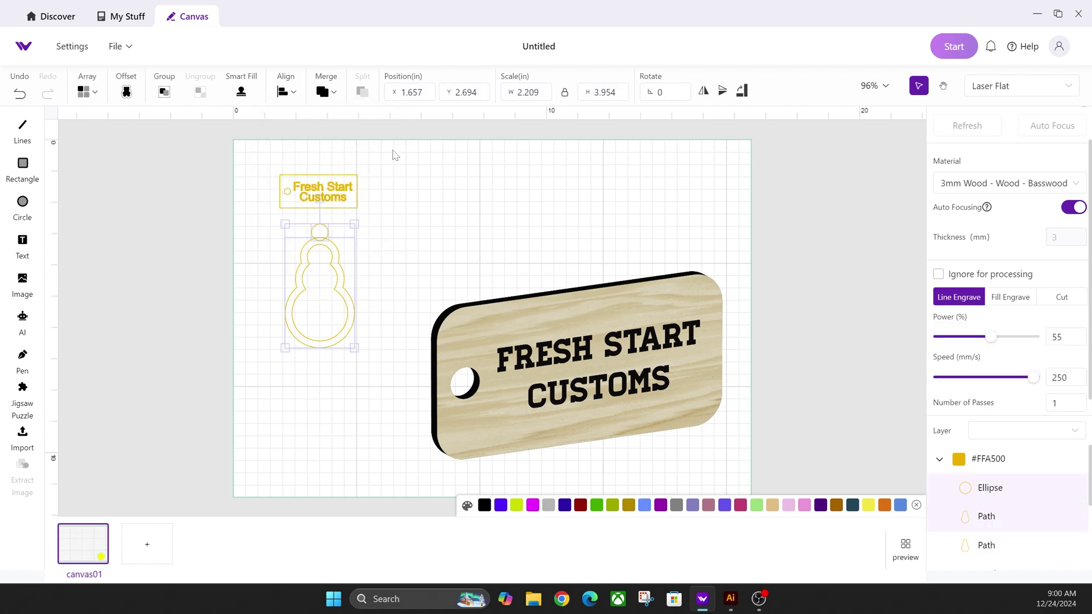
pyautogui.click(326, 91)
pyautogui.click(342, 122)
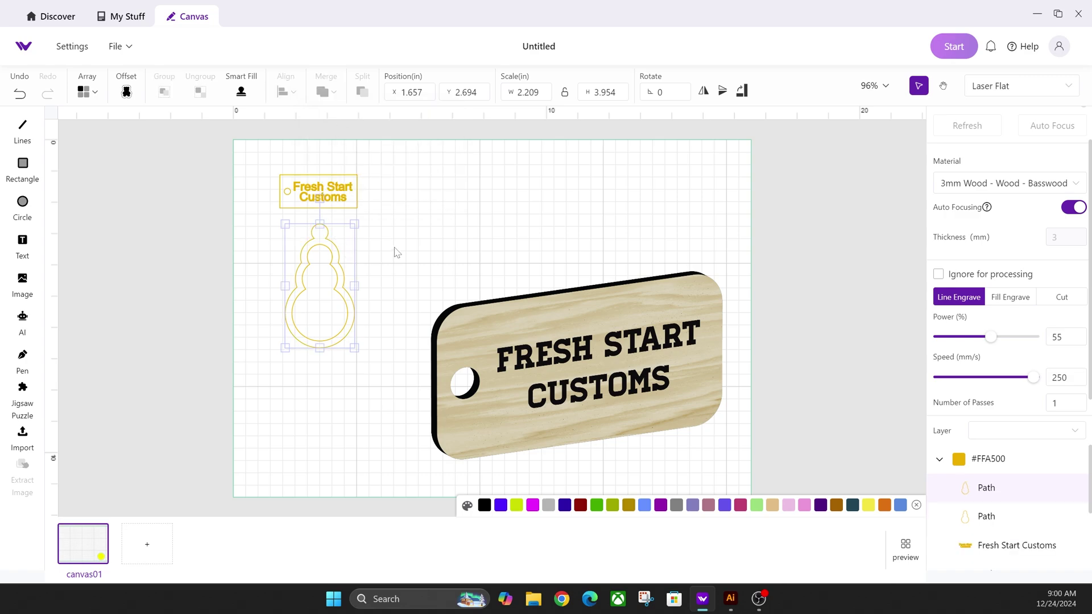
pyautogui.click(403, 247)
# Draw a small hole circle and position it inside the hanging loop.
pyautogui.click(22, 205)
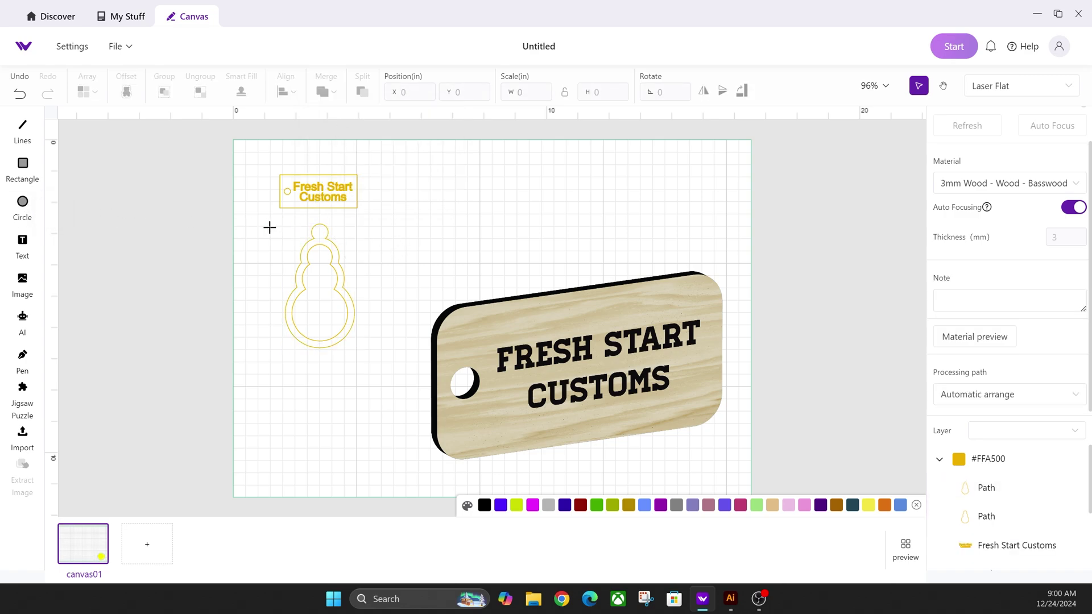
pyautogui.moveTo(274, 223); pyautogui.dragTo(319, 232)
pyautogui.click(279, 226)
pyautogui.click(262, 243)
pyautogui.click(357, 235)
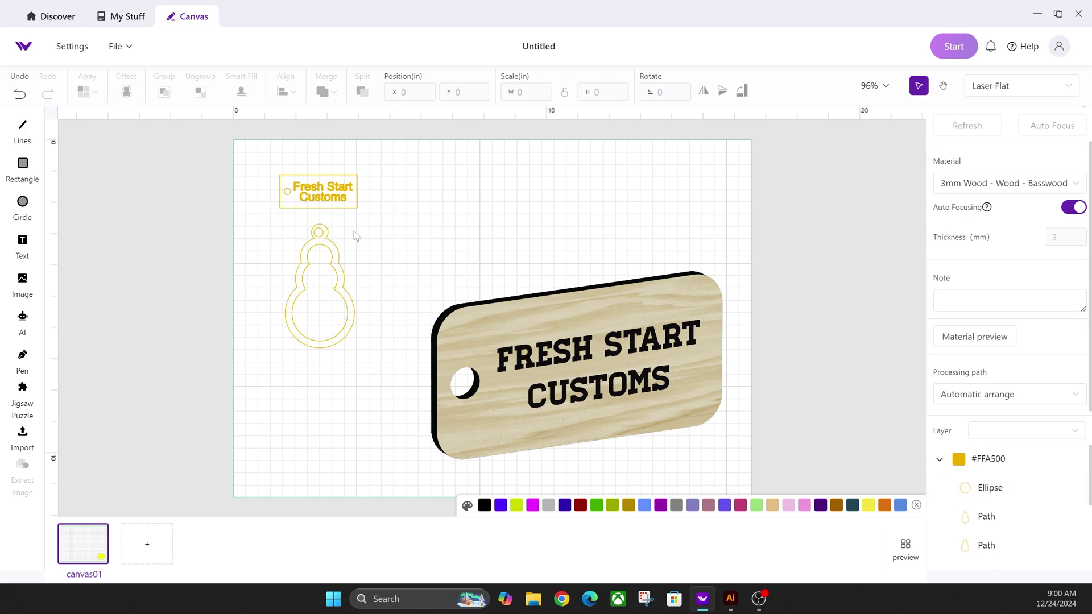
pyautogui.click(319, 232)
pyautogui.moveTo(349, 229); pyautogui.dragTo(318, 276)
pyautogui.hotkey('ctrl', 'z')
pyautogui.moveTo(370, 222); pyautogui.dragTo(316, 256)
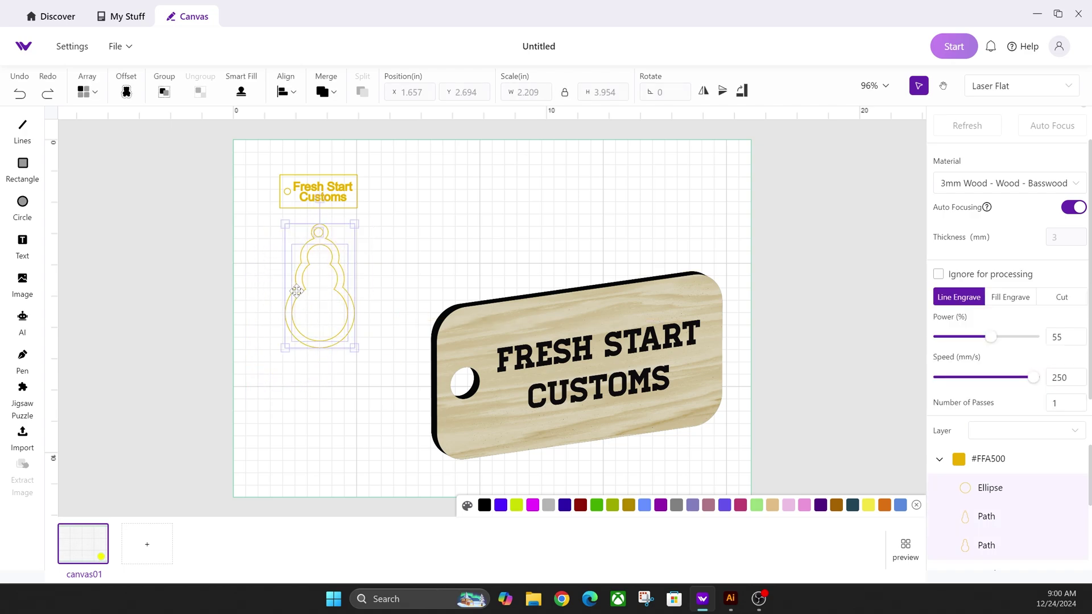
# Subtract the small circle from the outer border to cut the hanging hole.
pyautogui.click(286, 91)
pyautogui.click(391, 237)
pyautogui.click(350, 231)
pyautogui.moveTo(350, 231); pyautogui.dragTo(309, 235)
pyautogui.hotkey('ctrl', 'z')
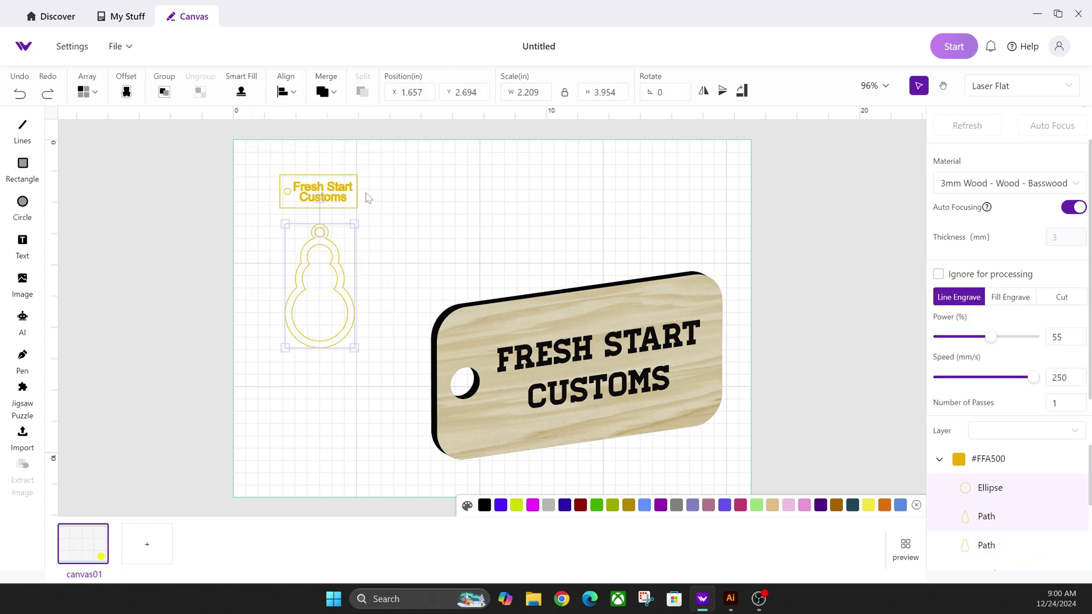
pyautogui.click(323, 92)
pyautogui.click(330, 142)
pyautogui.click(409, 232)
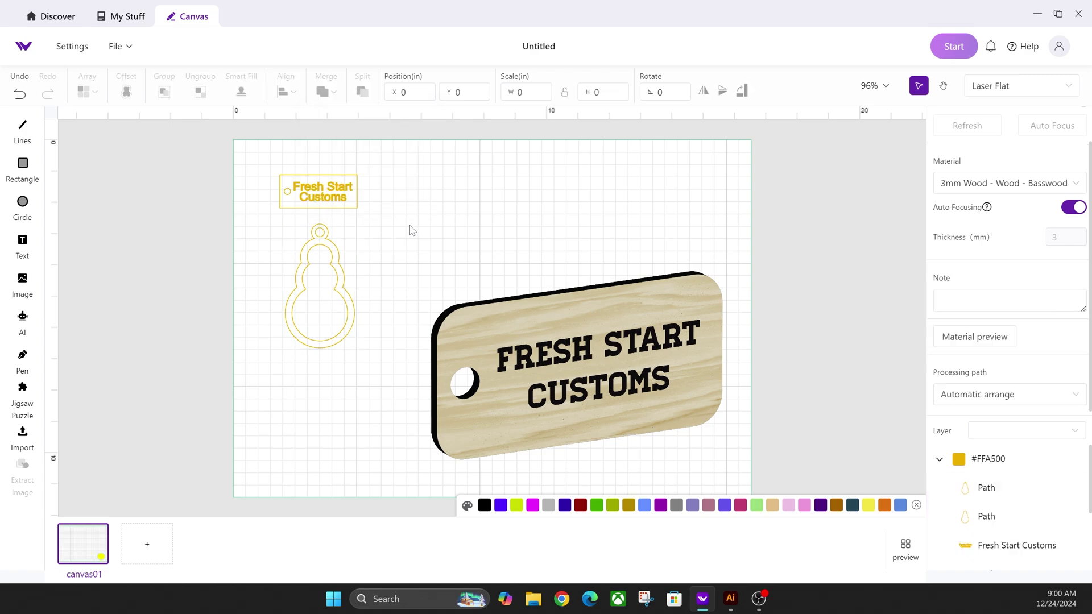
pyautogui.moveTo(364, 384); pyautogui.dragTo(342, 357)
pyautogui.click(353, 327)
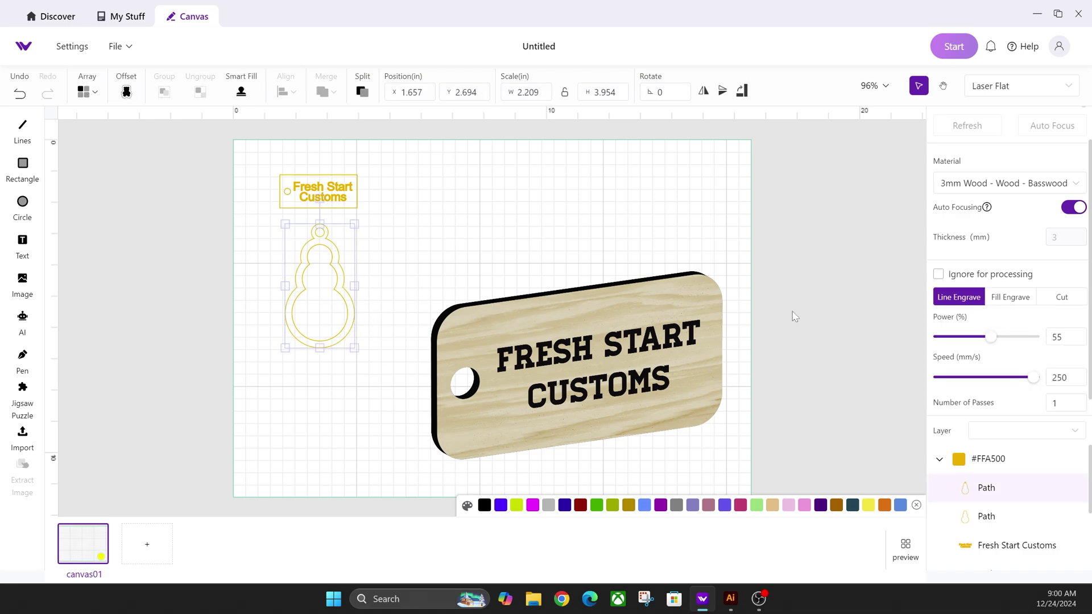
# Set the outer border to Cut and move the inner outline to the blue #0000ff engrave layer.
pyautogui.click(1062, 298)
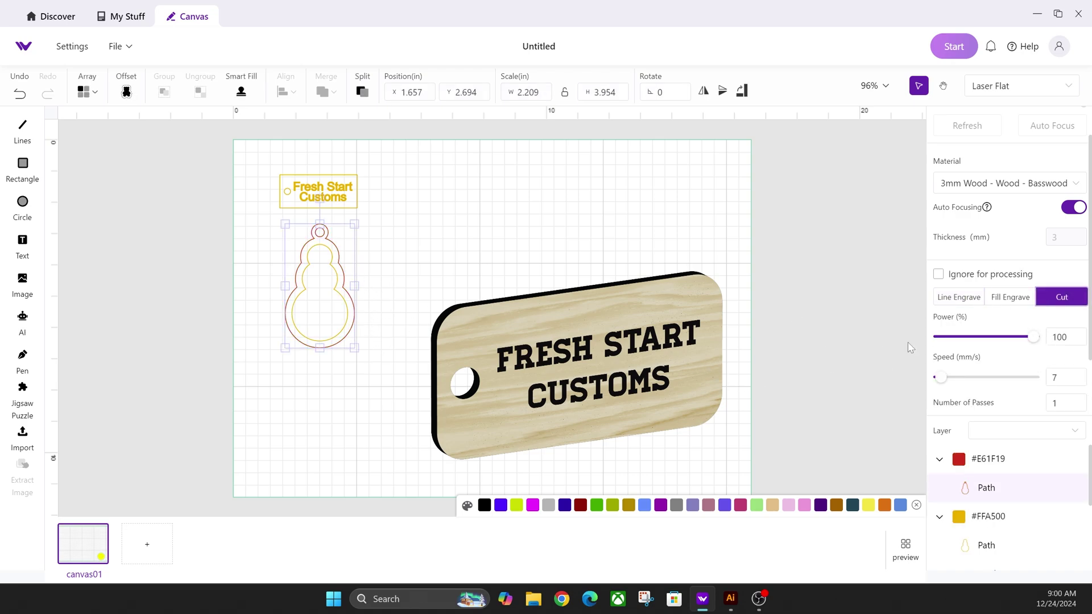
pyautogui.click(455, 274)
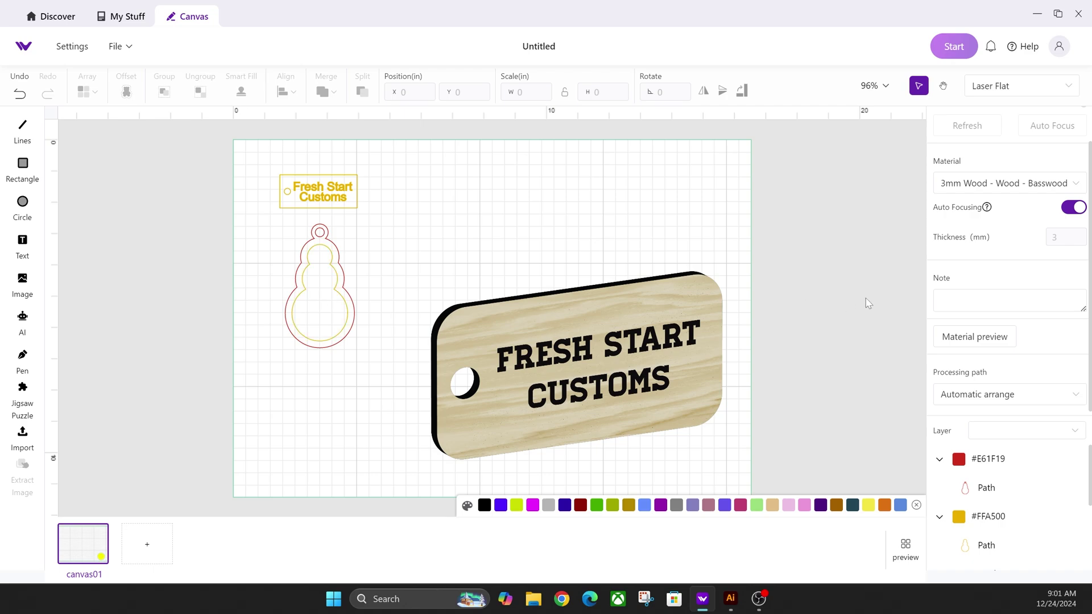
pyautogui.click(325, 298)
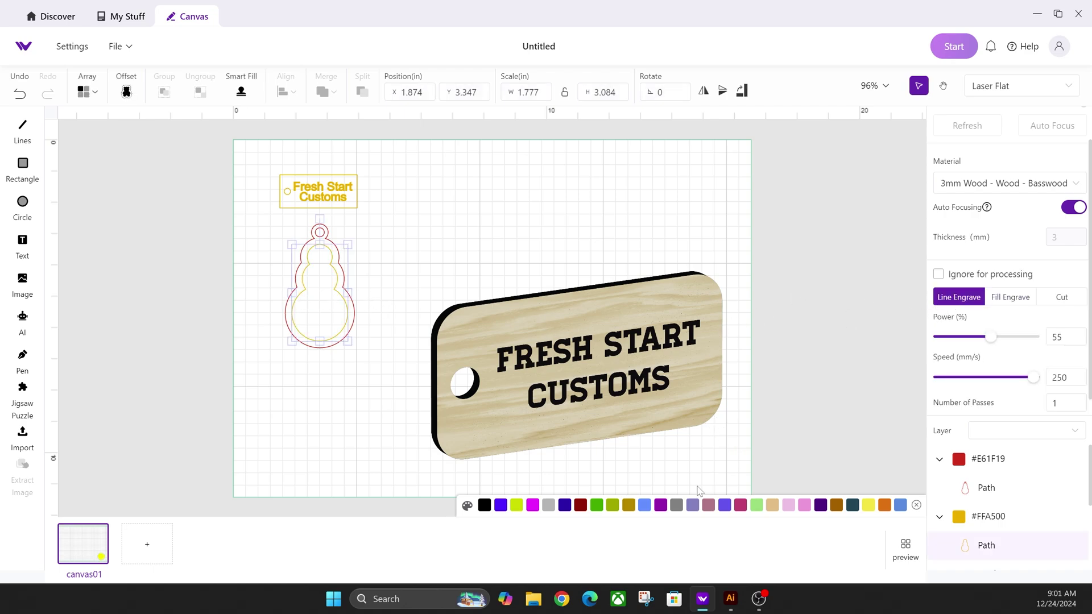
pyautogui.click(500, 505)
pyautogui.click(393, 383)
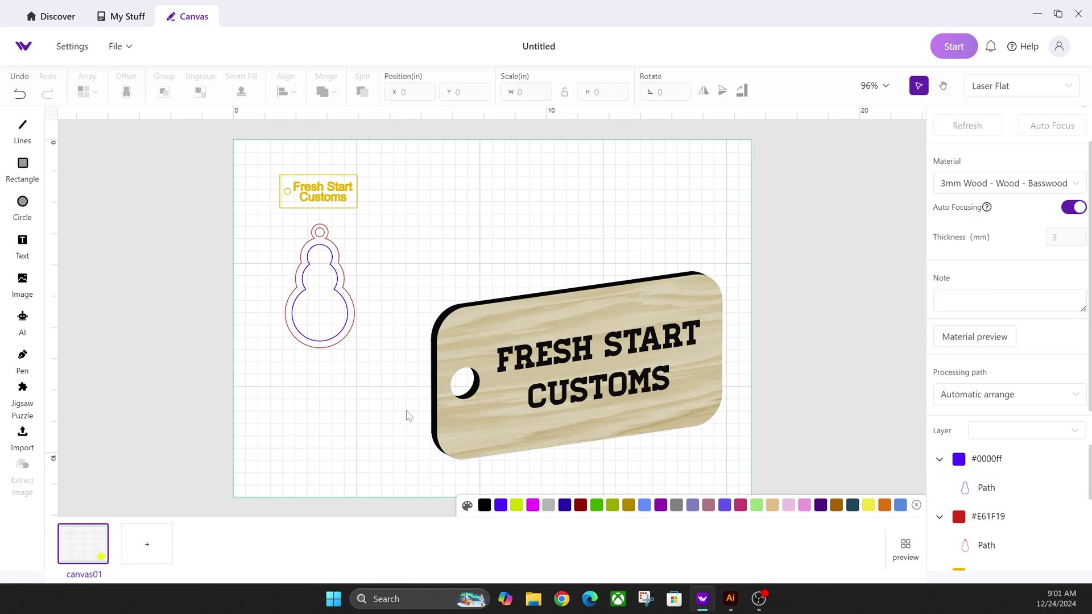